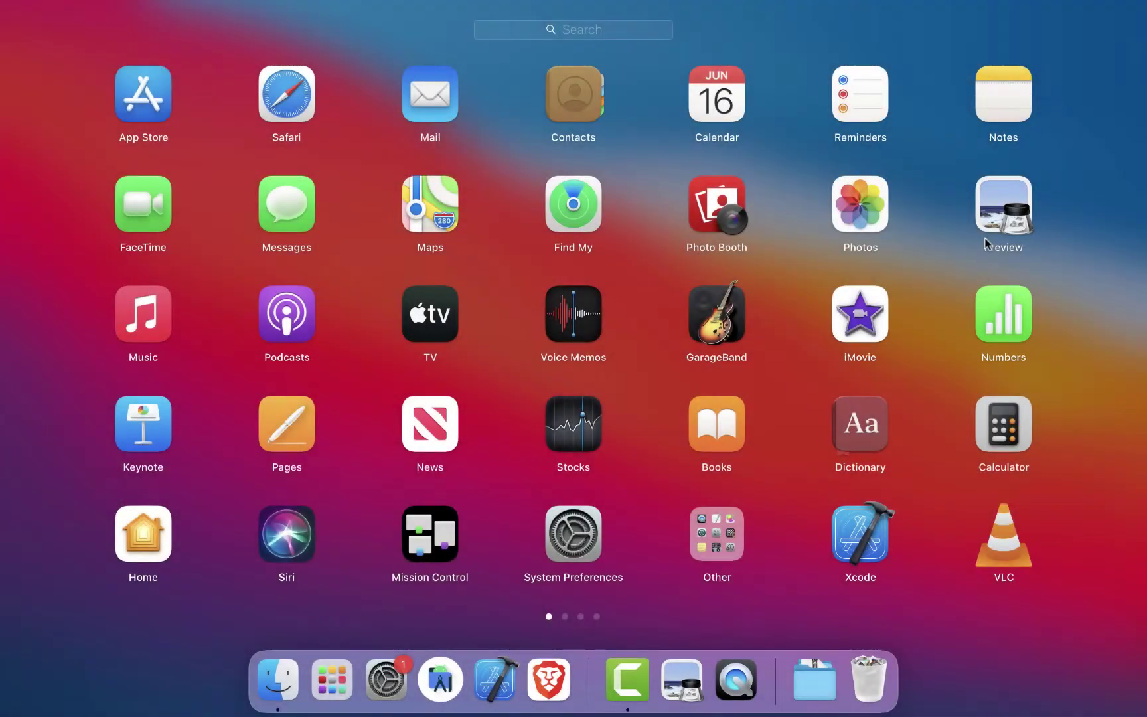
Step: Launch the Preview application
{"action": "left_click", "coordinate": [990, 218]}
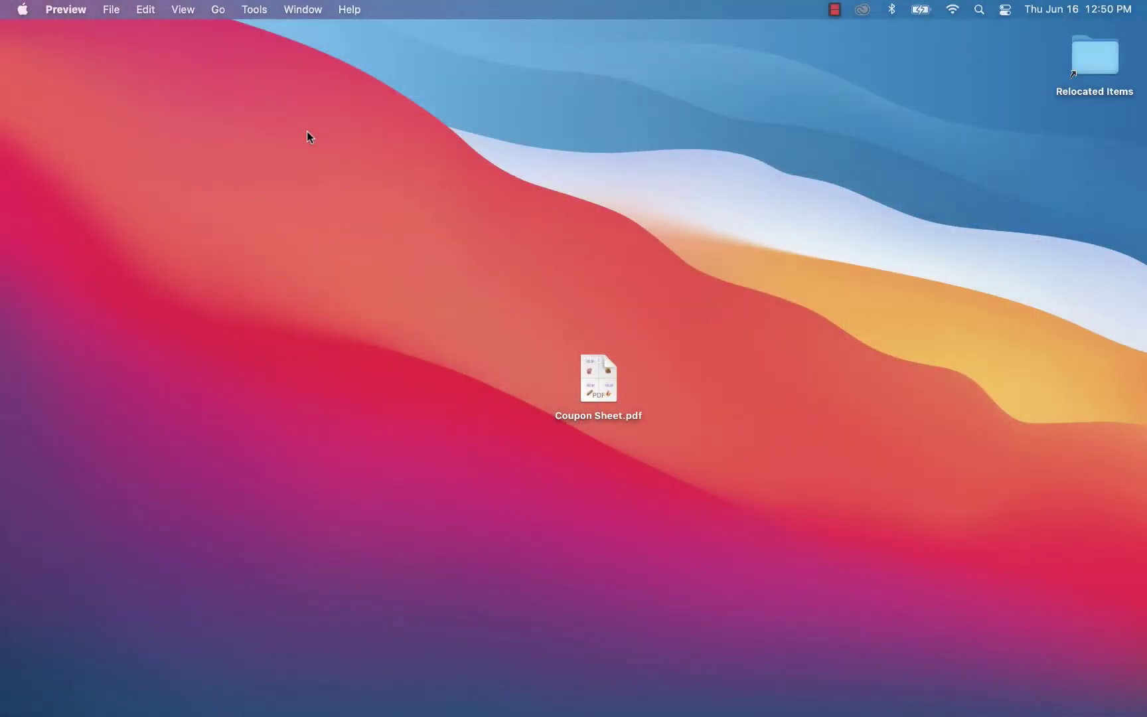
{"action": "left_click", "coordinate": [66, 10]}
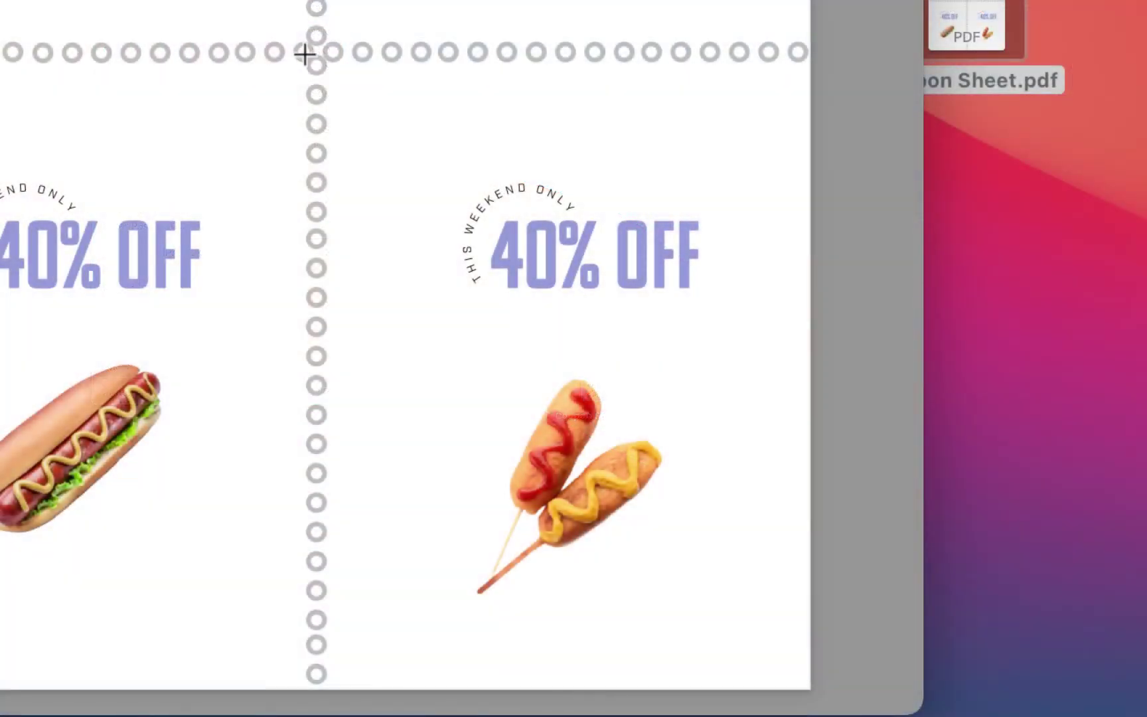
Step: Select the corn dog coupon on the sheet and output its layout with four copies per page as a PDF
{"action": "left_click_drag", "start_coordinate": [315, 57], "coordinate": [817, 692]}
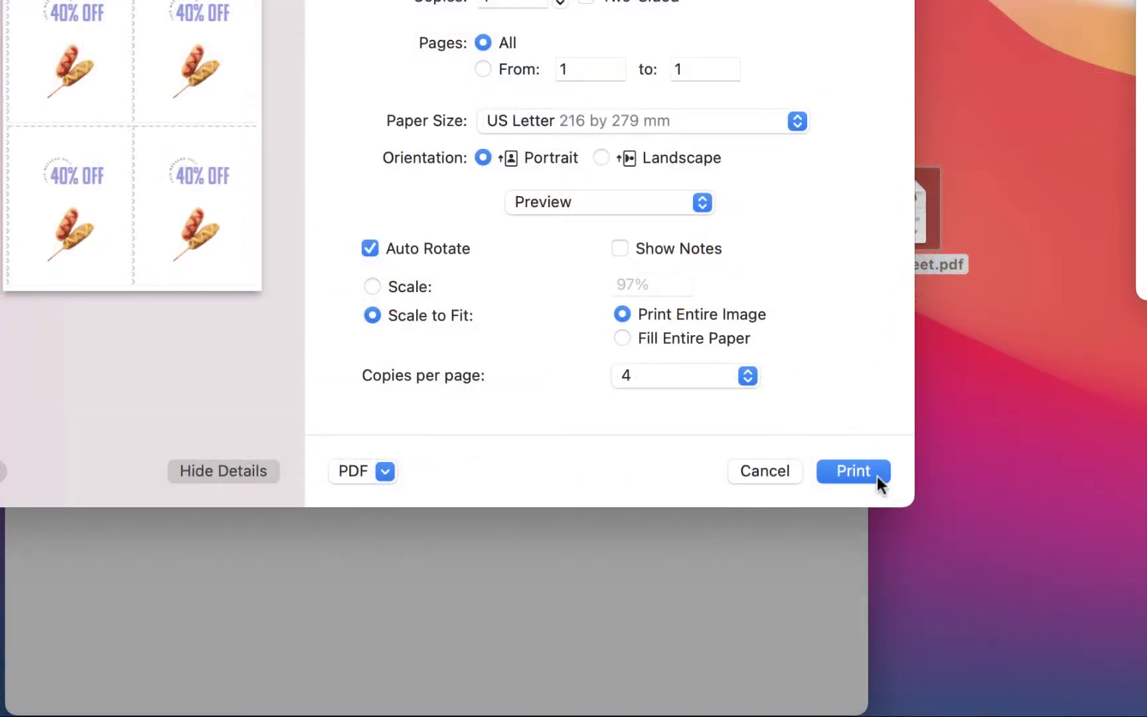
{"action": "left_click", "coordinate": [385, 470]}
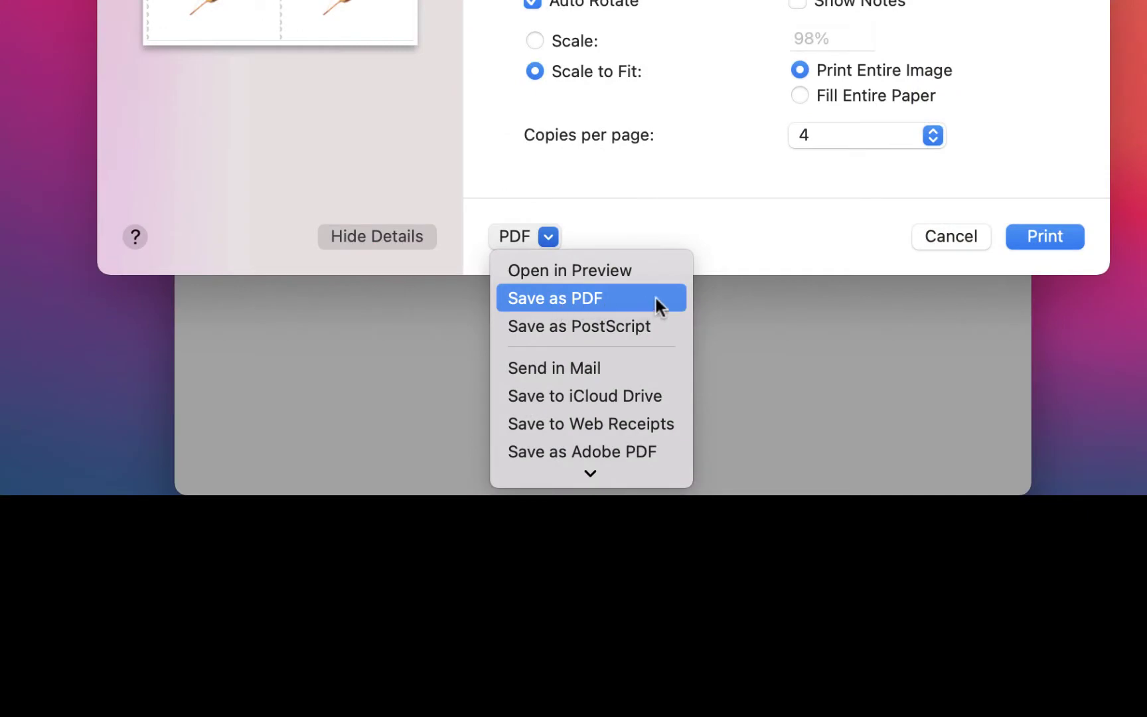
{"action": "left_click", "coordinate": [654, 298]}
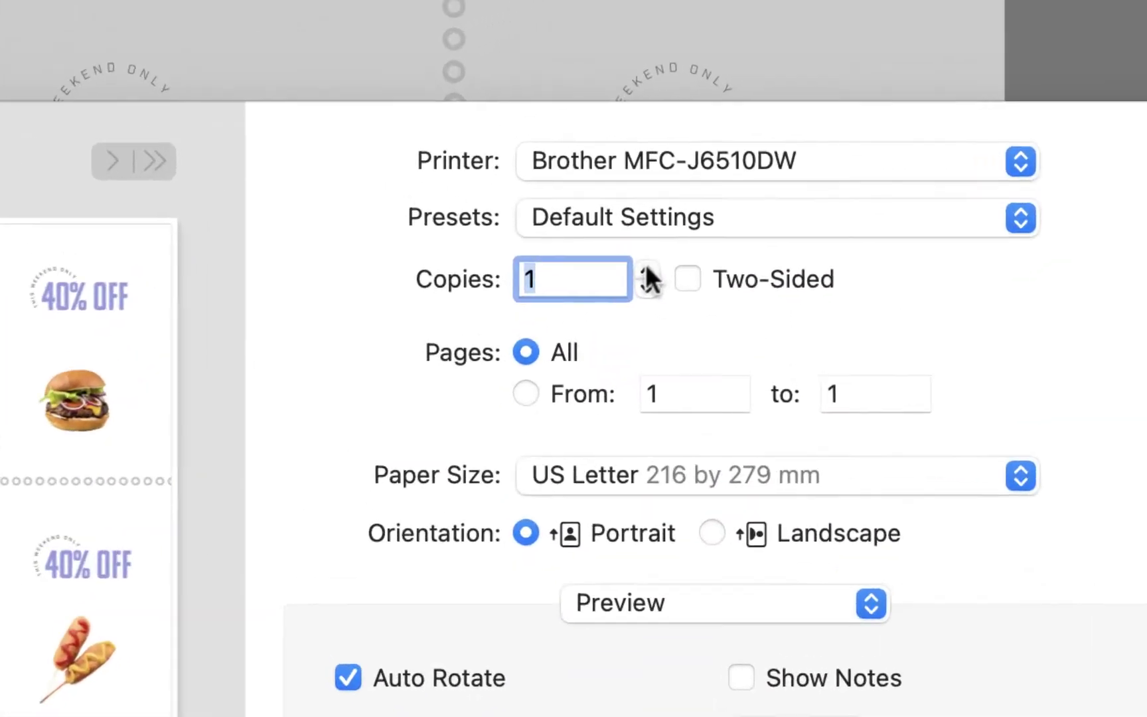
Step: Increase the number of printed copies of the coupon sheet one at a time, going past 7
{"action": "left_click", "coordinate": [647, 272]}
{"action": "left_click", "coordinate": [647, 272]}
{"action": "left_click", "coordinate": [647, 272]}
{"action": "left_click", "coordinate": [647, 272]}
{"action": "left_click", "coordinate": [647, 272]}
{"action": "left_click", "coordinate": [647, 272]}
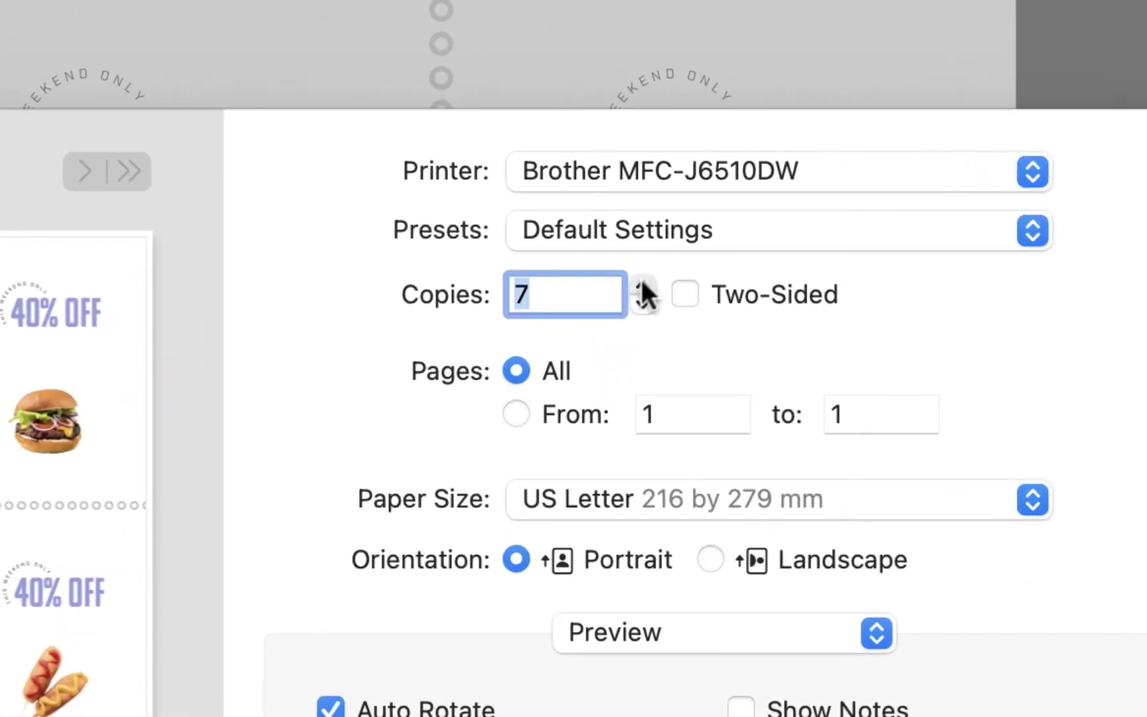
{"action": "left_click", "coordinate": [642, 284]}
{"action": "left_click", "coordinate": [643, 284]}
{"action": "left_click", "coordinate": [643, 284]}
{"action": "left_click", "coordinate": [643, 284]}
{"action": "left_click", "coordinate": [642, 284]}
{"action": "left_click", "coordinate": [642, 284]}
{"action": "left_click", "coordinate": [642, 284]}
{"action": "left_click", "coordinate": [642, 284]}
{"action": "left_click", "coordinate": [643, 284]}
{"action": "left_click", "coordinate": [643, 284]}
{"action": "left_click", "coordinate": [643, 284]}
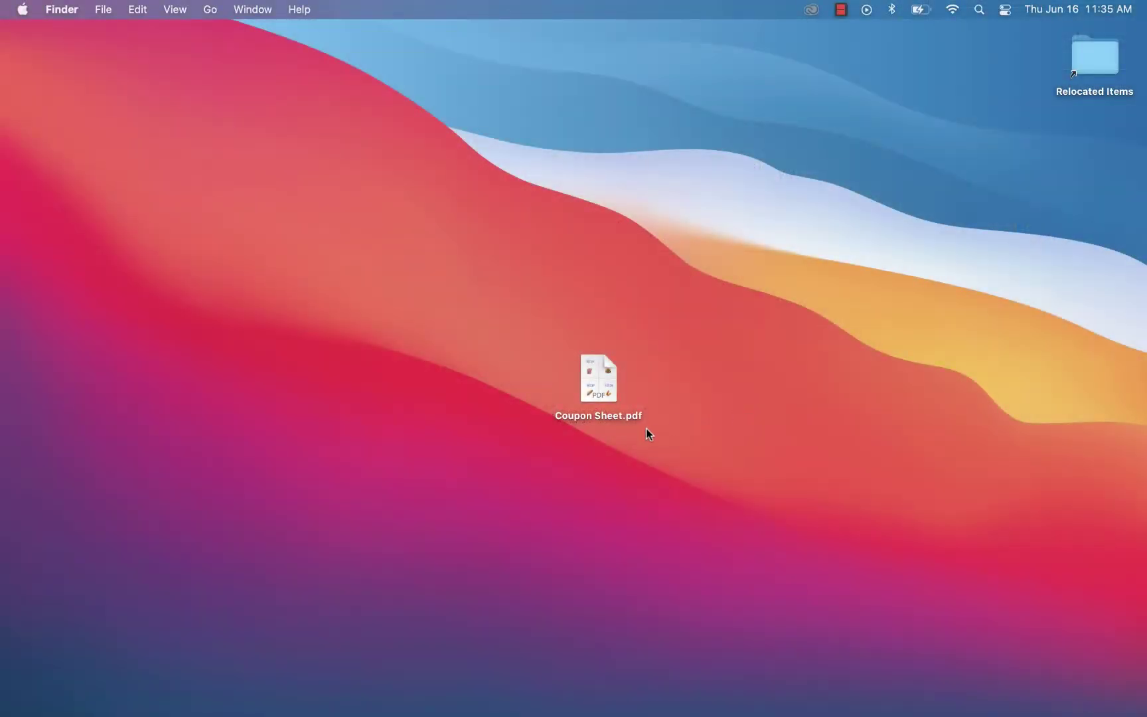
Step: Open Coupon Sheet.pdf from the desktop and switch to the Rectangular Selection tool
{"action": "left_click", "coordinate": [634, 416]}
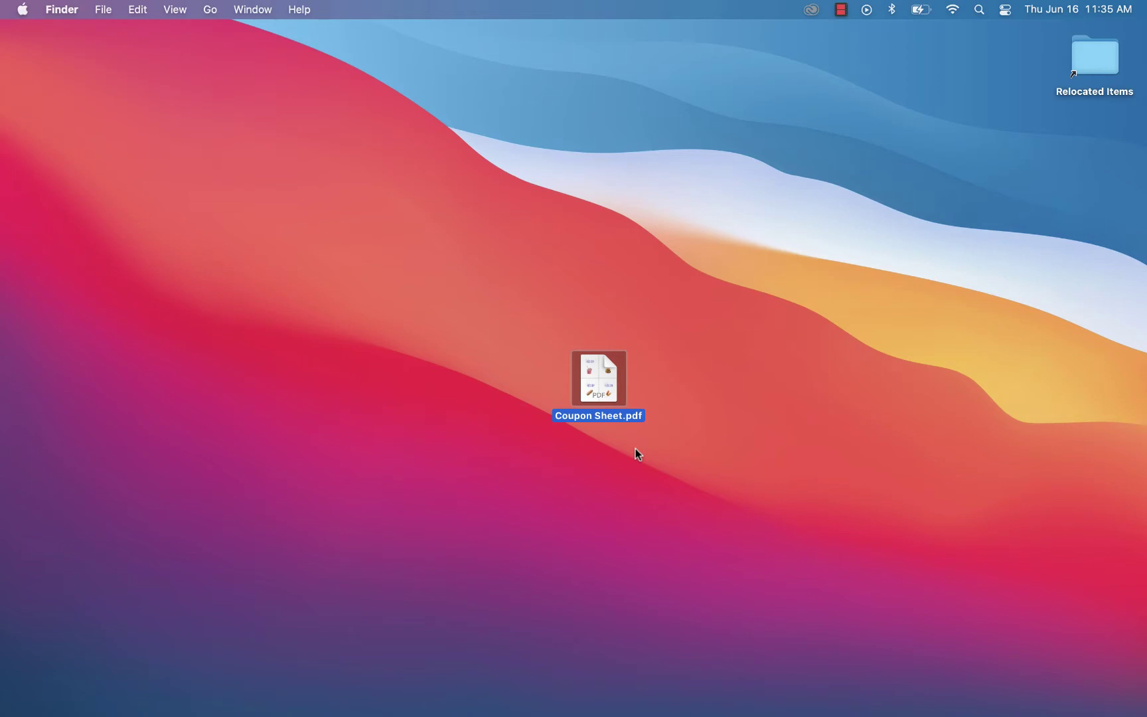
{"action": "double_click", "coordinate": [604, 377]}
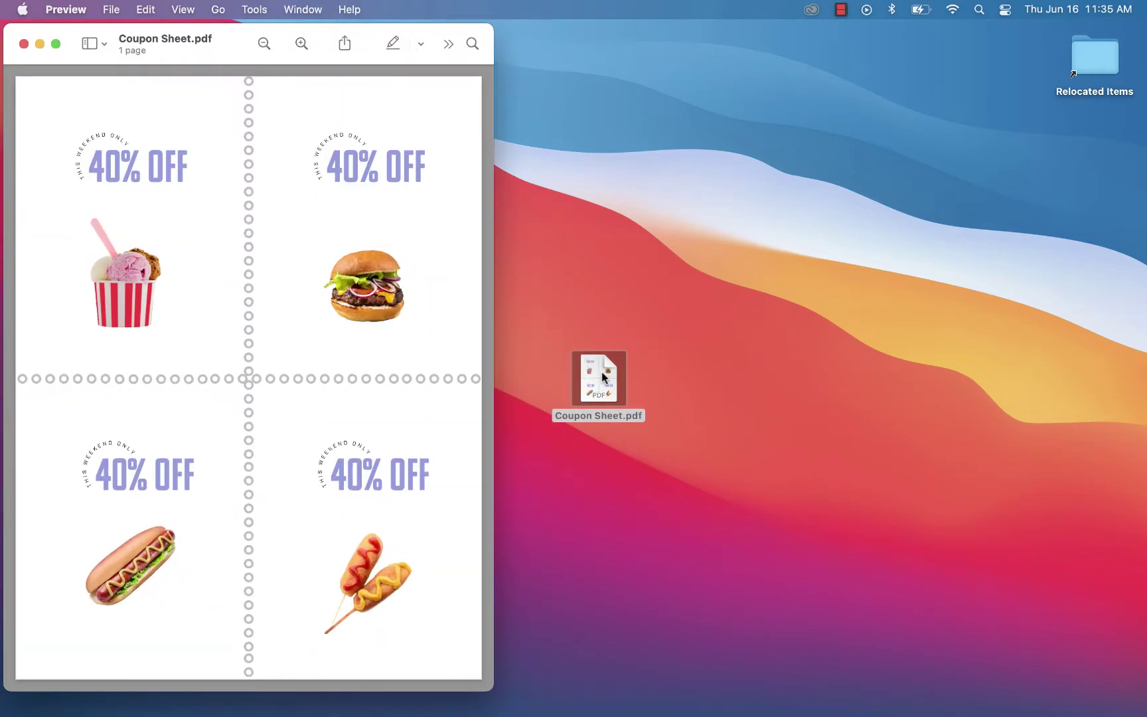
{"action": "left_click_drag", "start_coordinate": [236, 37], "coordinate": [490, 38]}
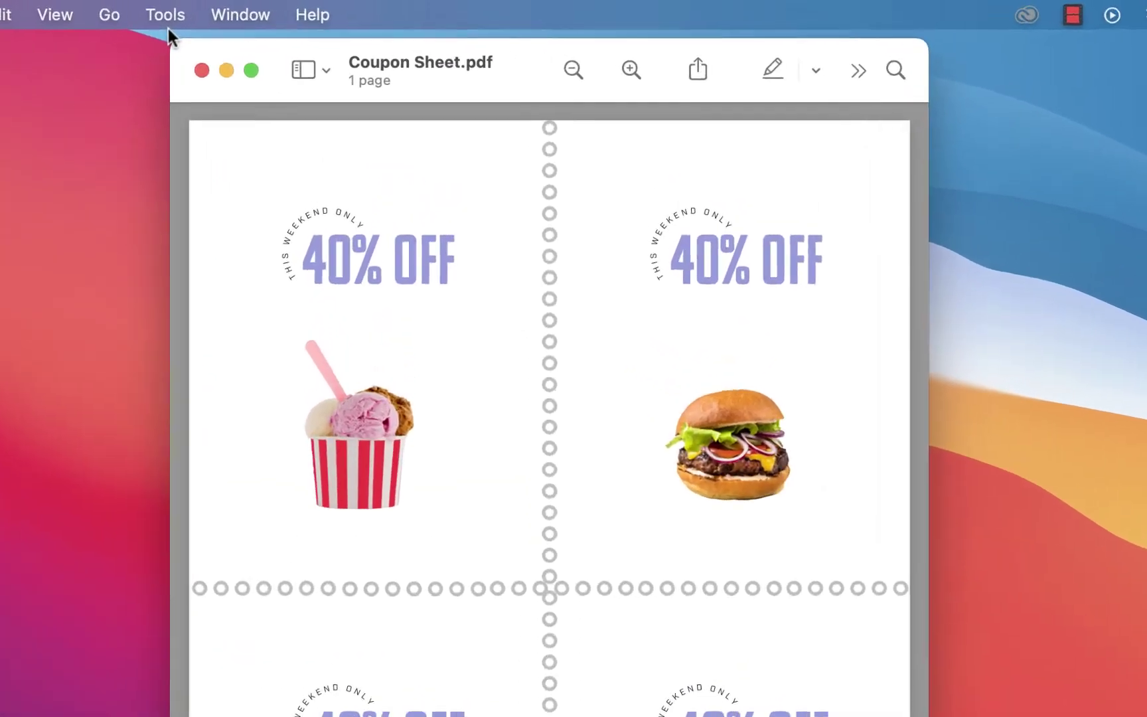
{"action": "left_click", "coordinate": [255, 9]}
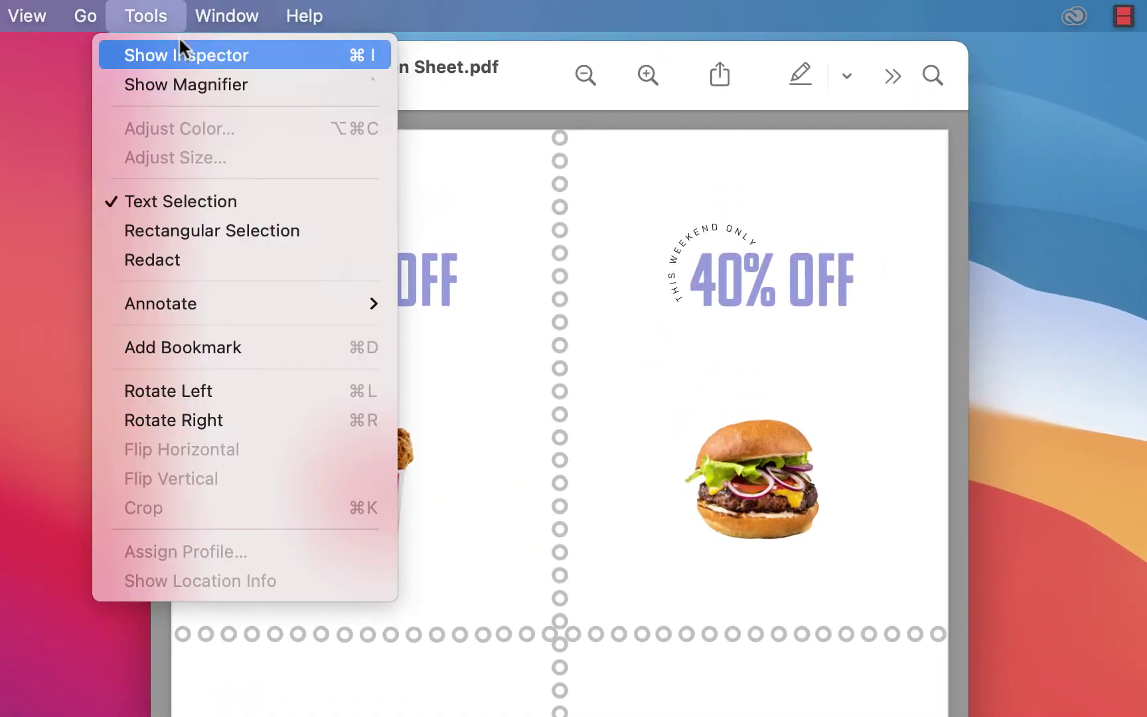
{"action": "left_click", "coordinate": [336, 226]}
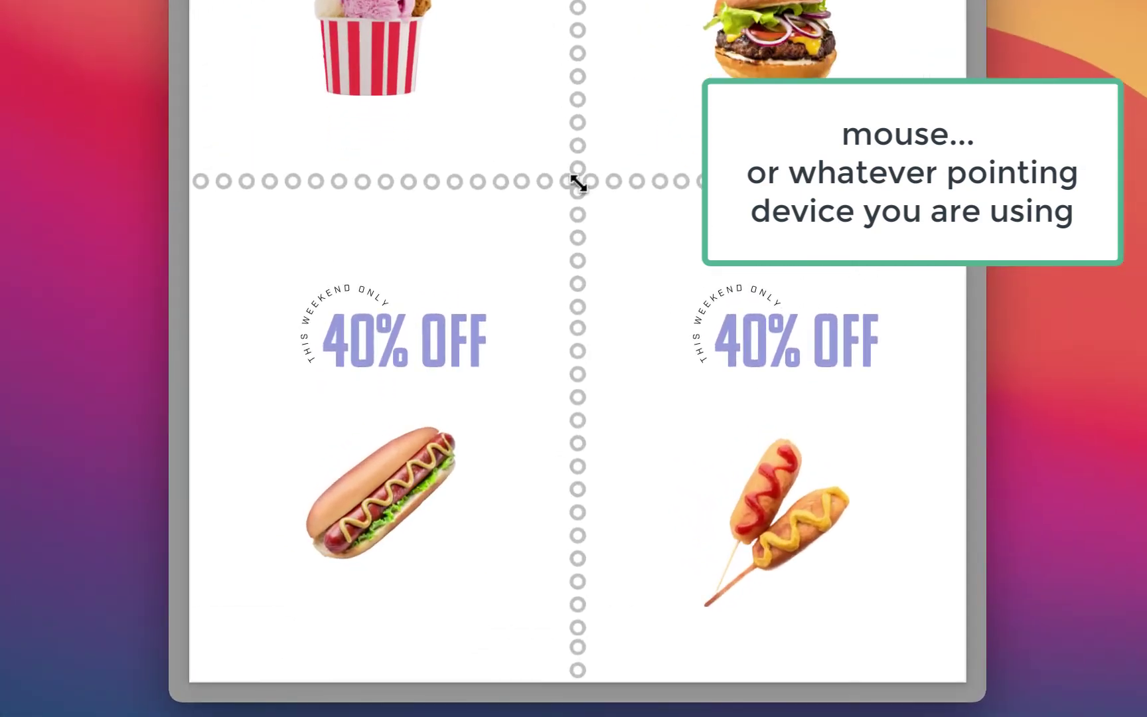
Step: Draw a trial selection around the corn dog coupon, stretch it to the page's outer edges, and clear it
{"action": "left_click_drag", "start_coordinate": [578, 183], "coordinate": [914, 623]}
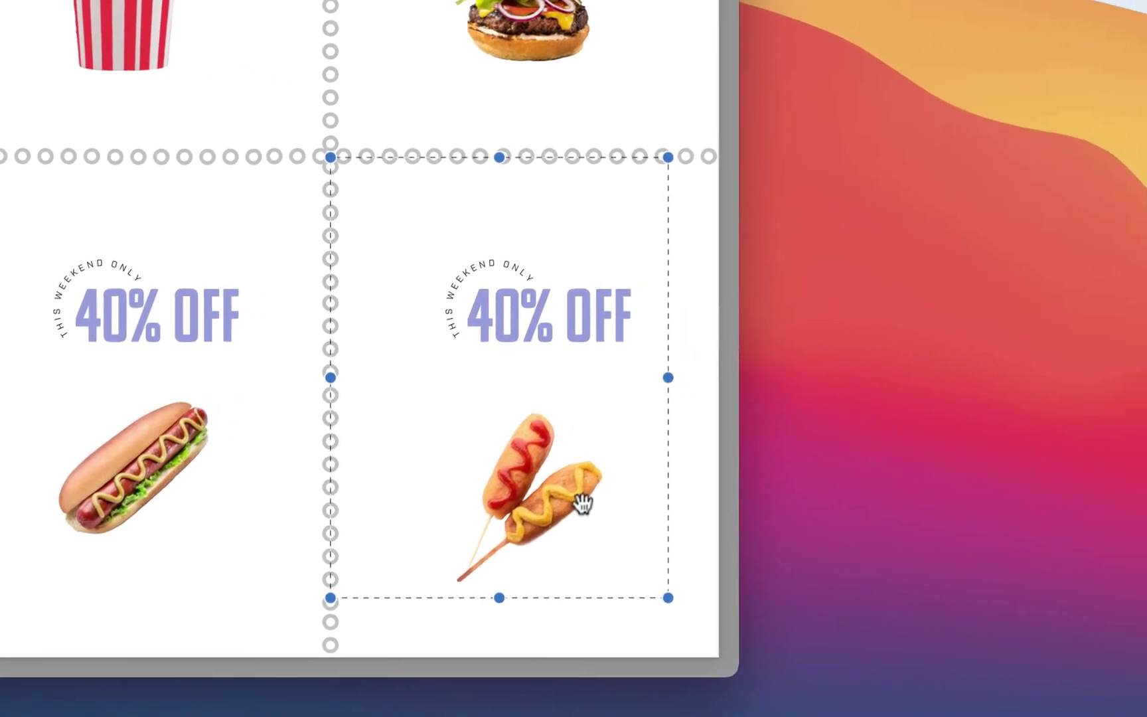
{"action": "mouse_move", "coordinate": [581, 505]}
{"action": "left_mouse_down"}
{"action": "mouse_move", "coordinate": [614, 525]}
{"action": "mouse_move", "coordinate": [579, 510]}
{"action": "left_mouse_up"}
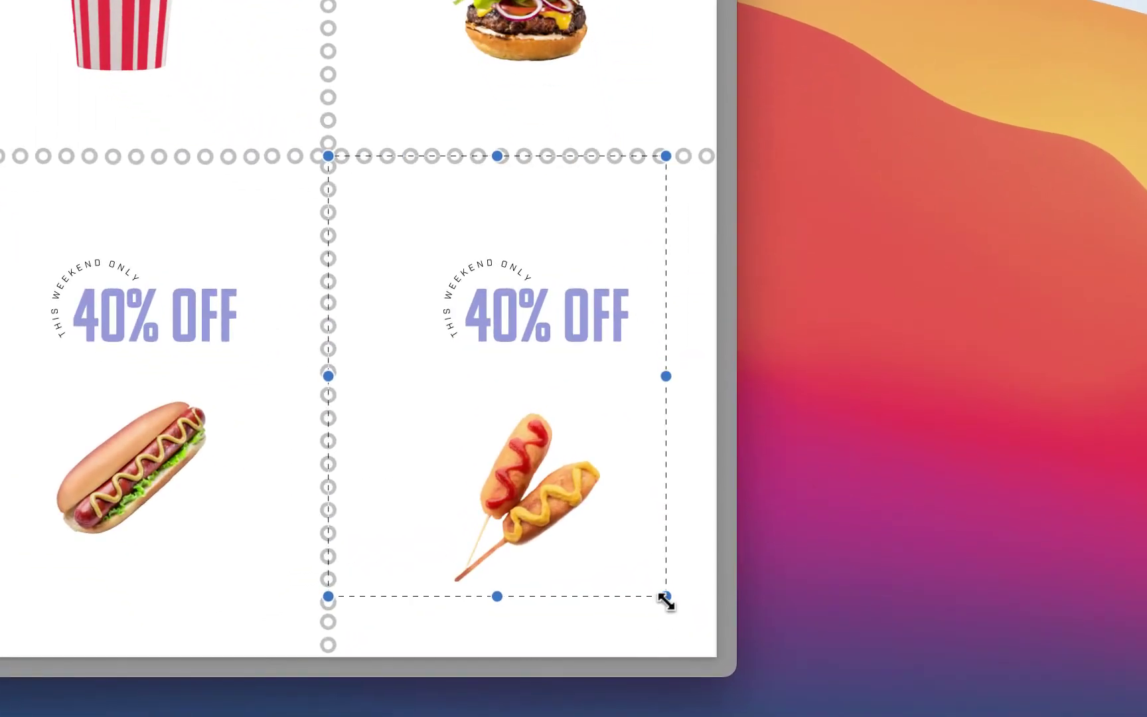
{"action": "left_click_drag", "start_coordinate": [665, 598], "coordinate": [677, 627]}
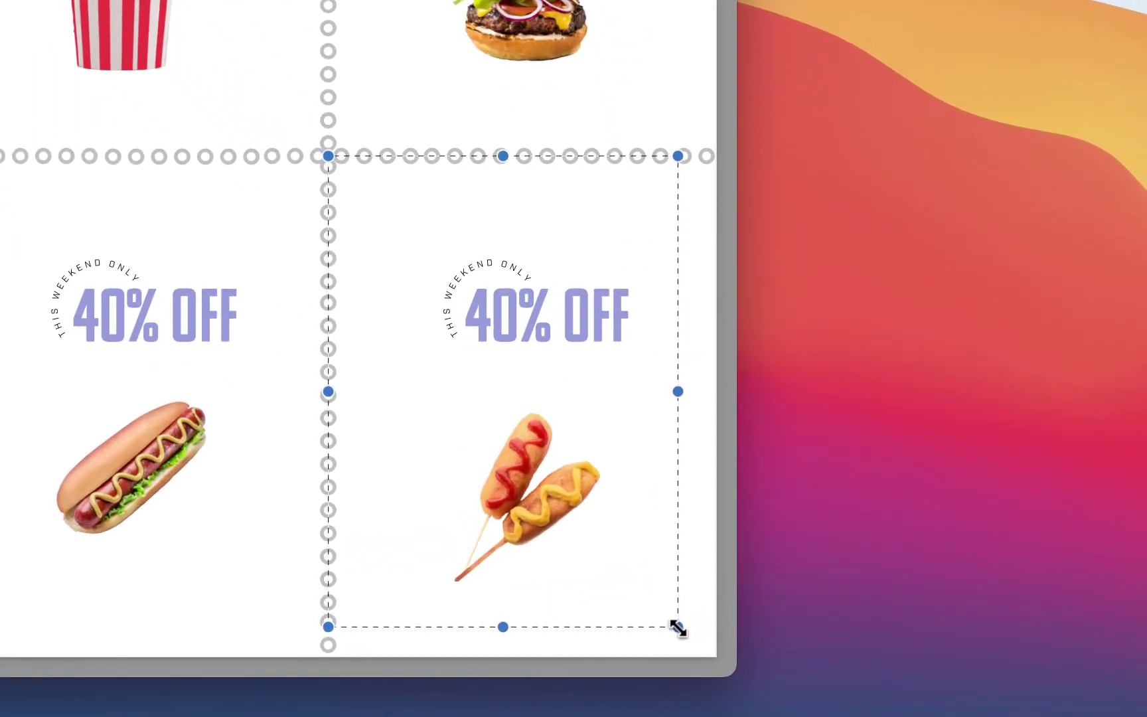
{"action": "left_click_drag", "start_coordinate": [678, 392], "coordinate": [683, 392]}
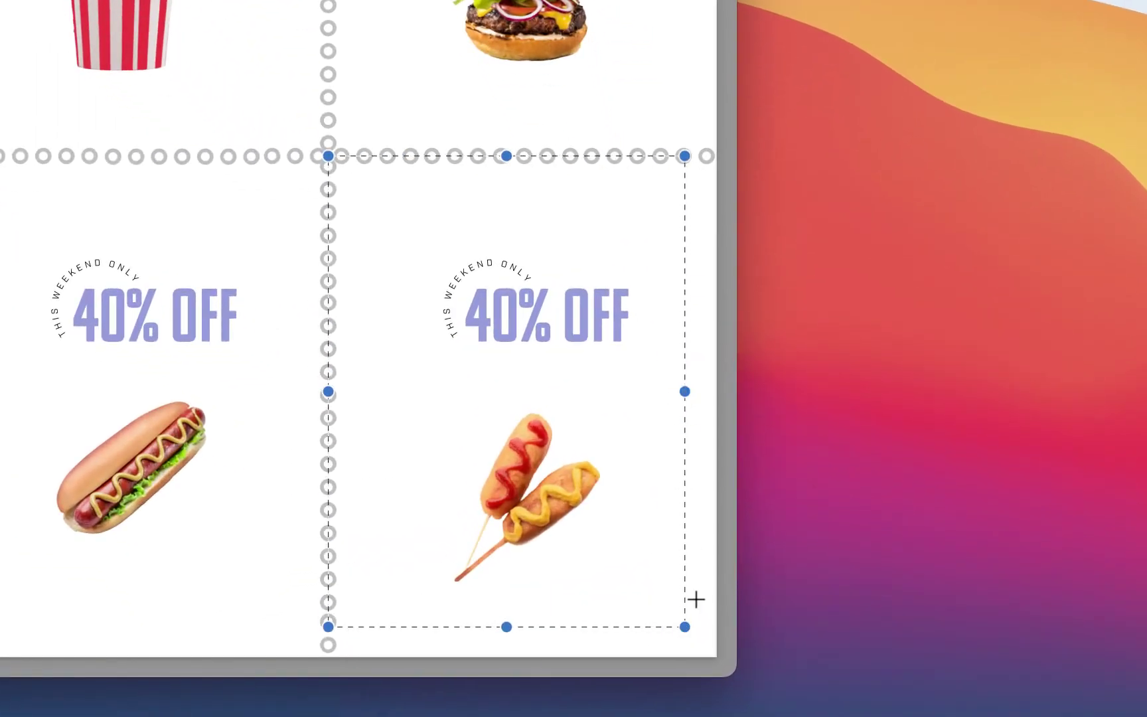
{"action": "left_click_drag", "start_coordinate": [685, 626], "coordinate": [715, 653]}
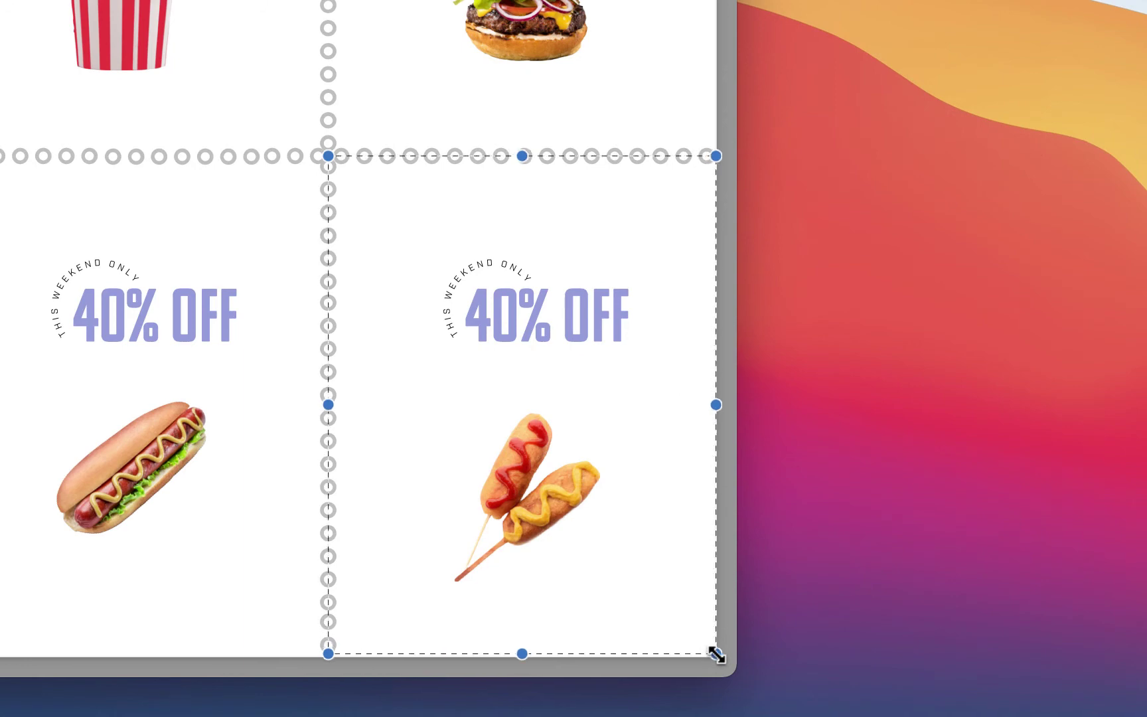
{"action": "left_click", "coordinate": [604, 94]}
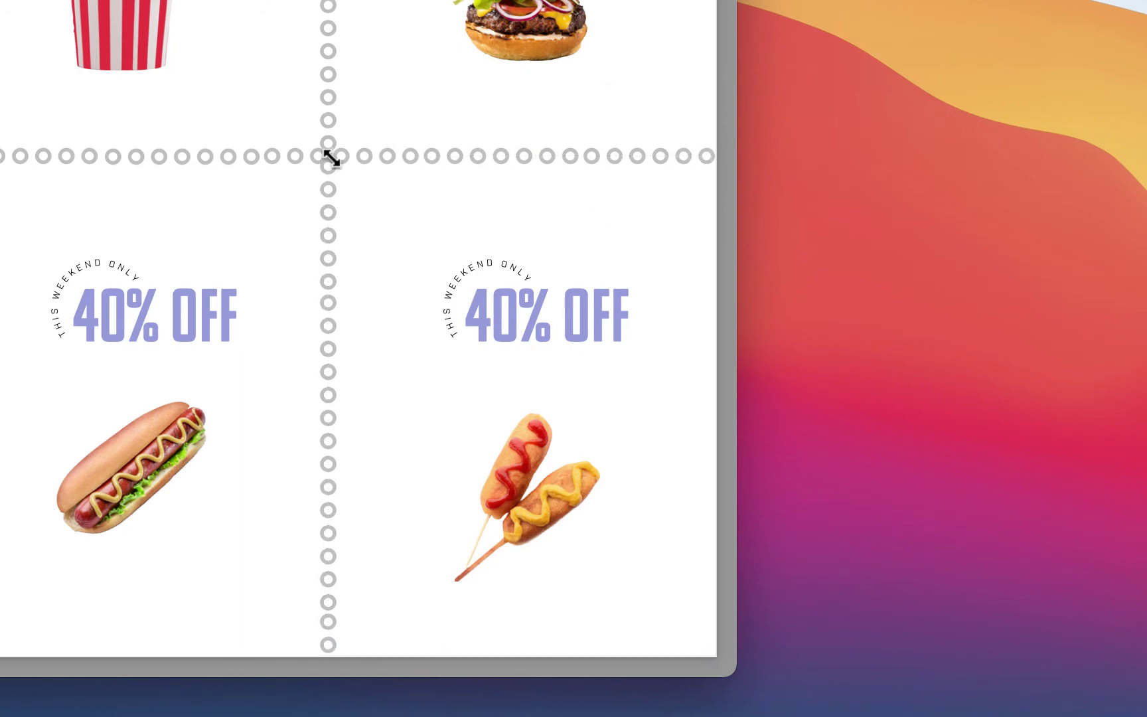
Step: Select the corn dog coupon from the crossing of the dotted lines to the page corner and crop the page to it
{"action": "left_click_drag", "start_coordinate": [622, 569], "coordinate": [717, 656]}
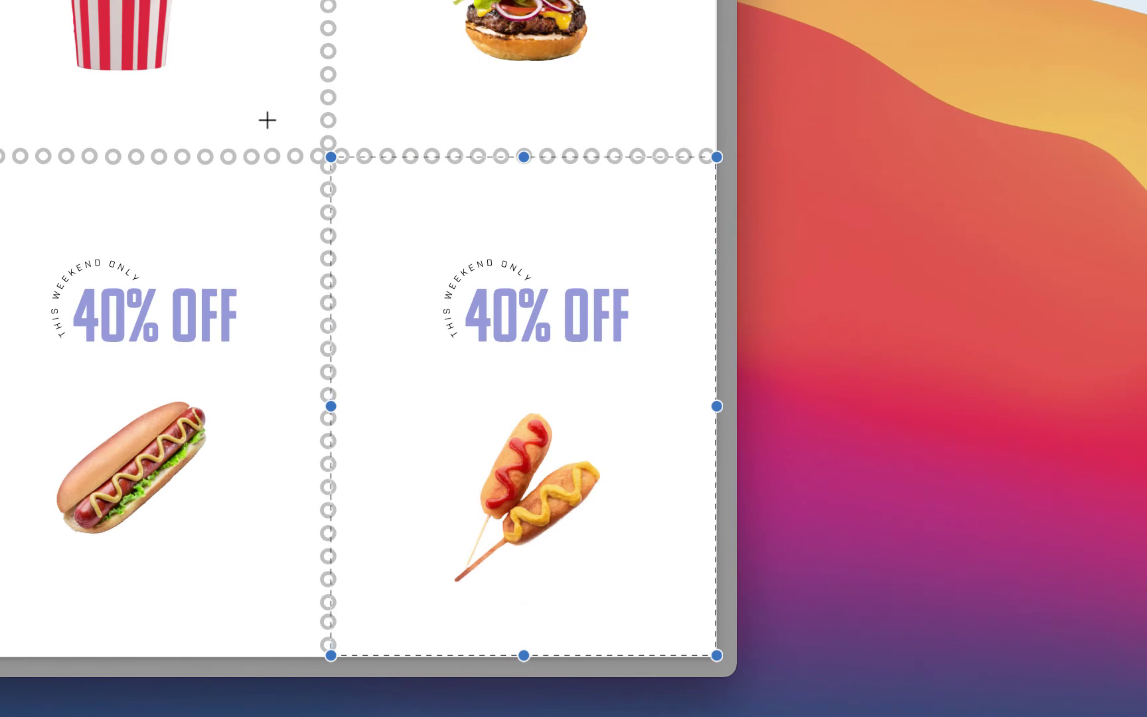
{"action": "key", "text": "super+k"}
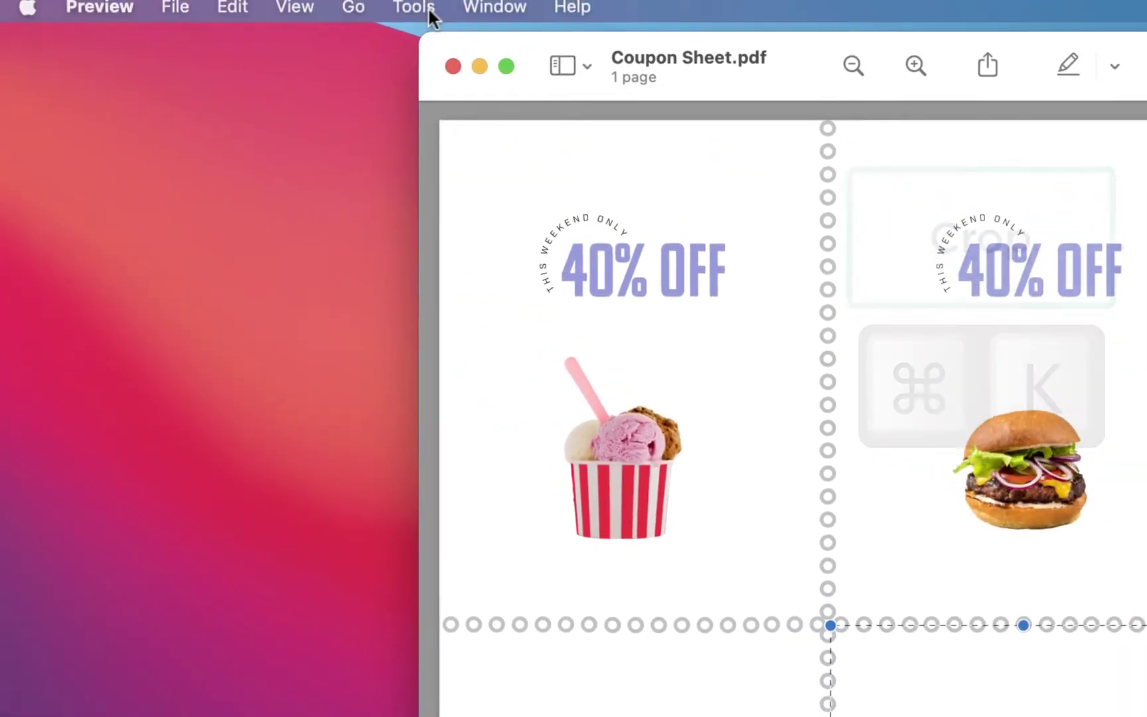
{"action": "left_click", "coordinate": [425, 10]}
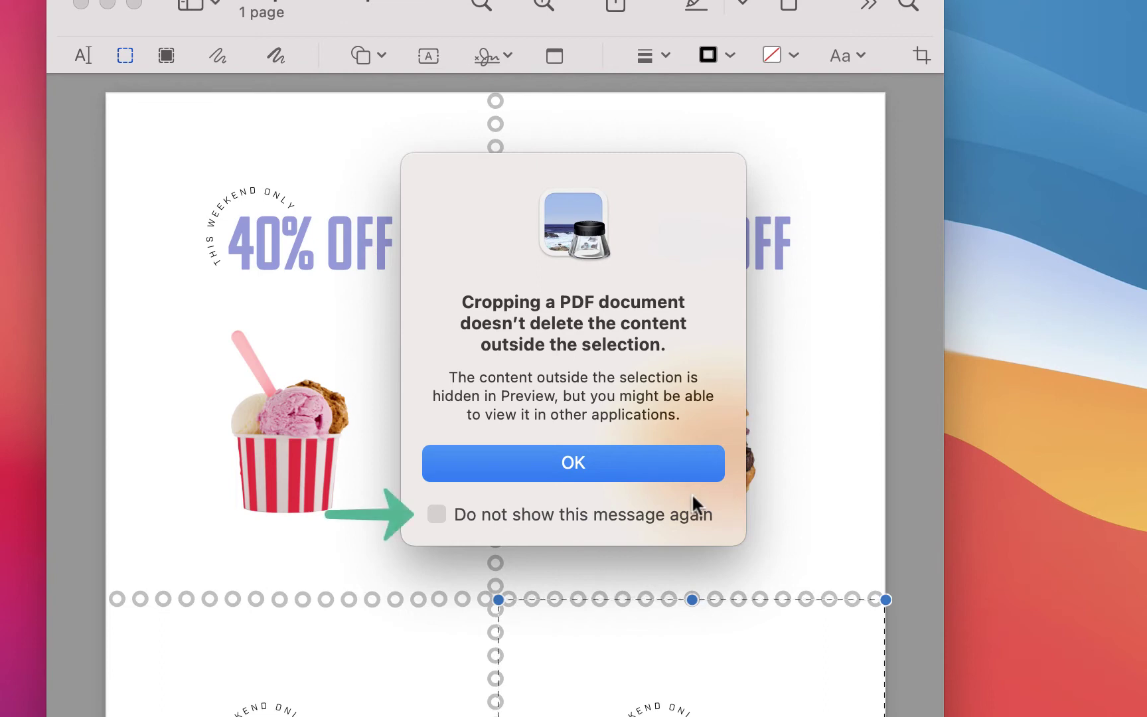
{"action": "left_click", "coordinate": [436, 515]}
{"action": "left_click", "coordinate": [436, 514]}
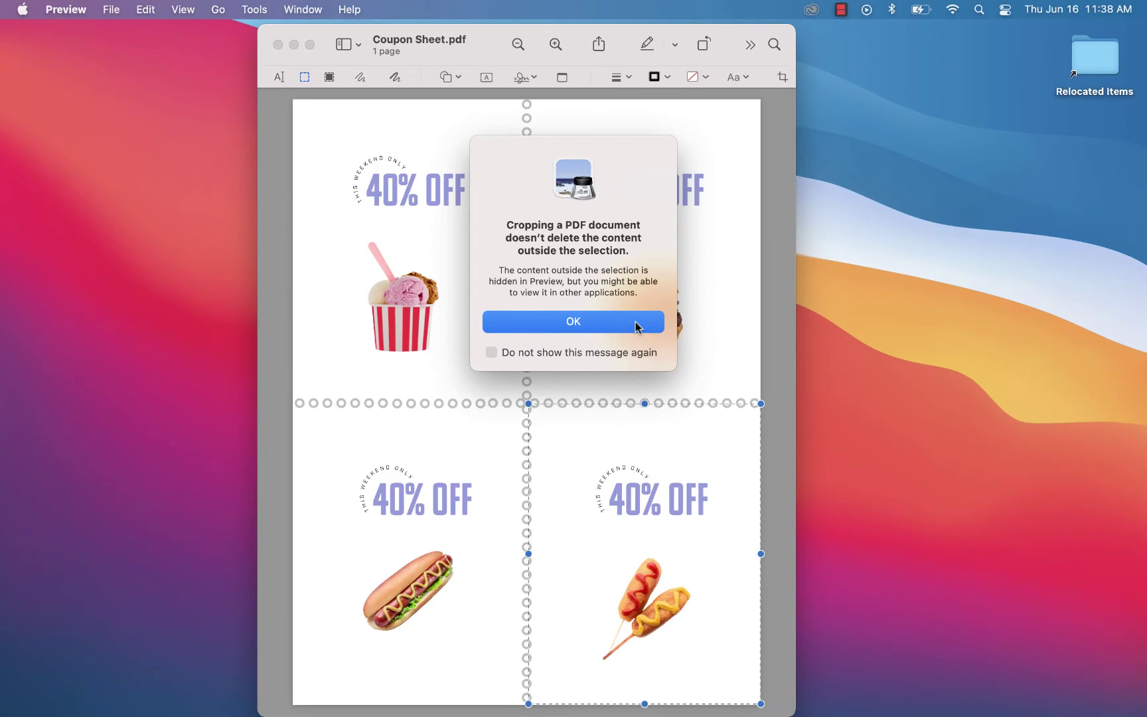
{"action": "left_click", "coordinate": [635, 323]}
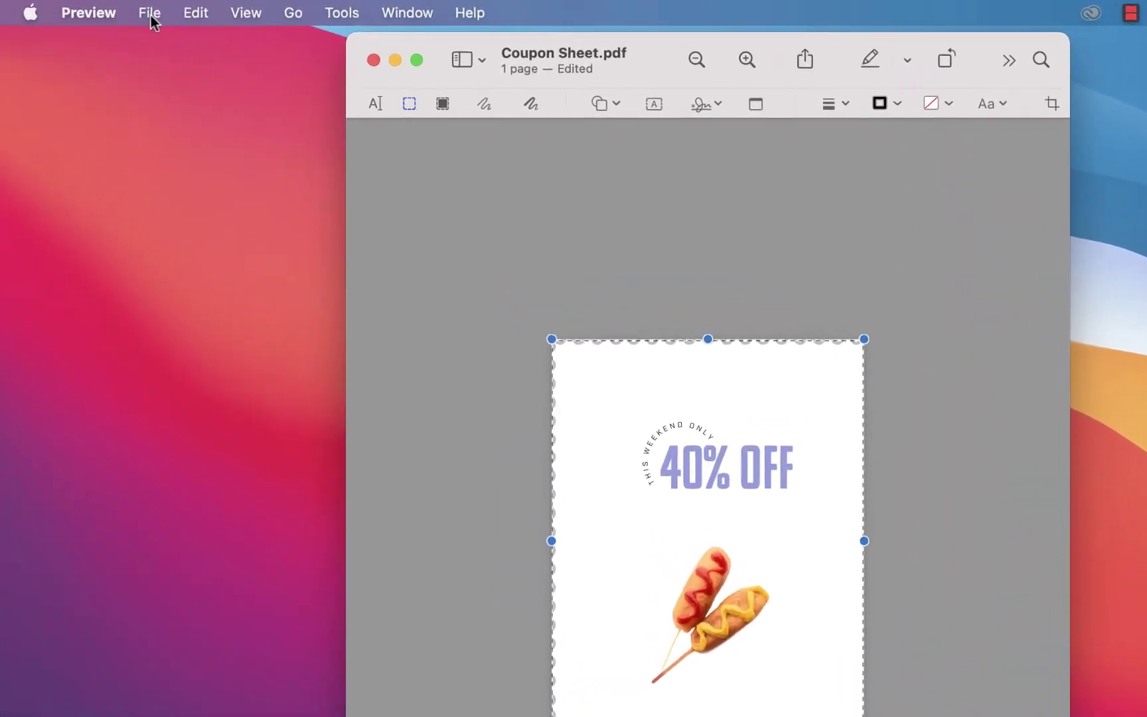
Step: Print the cropped coupon with the detailed print settings set to 4 copies per page
{"action": "left_click", "coordinate": [113, 10]}
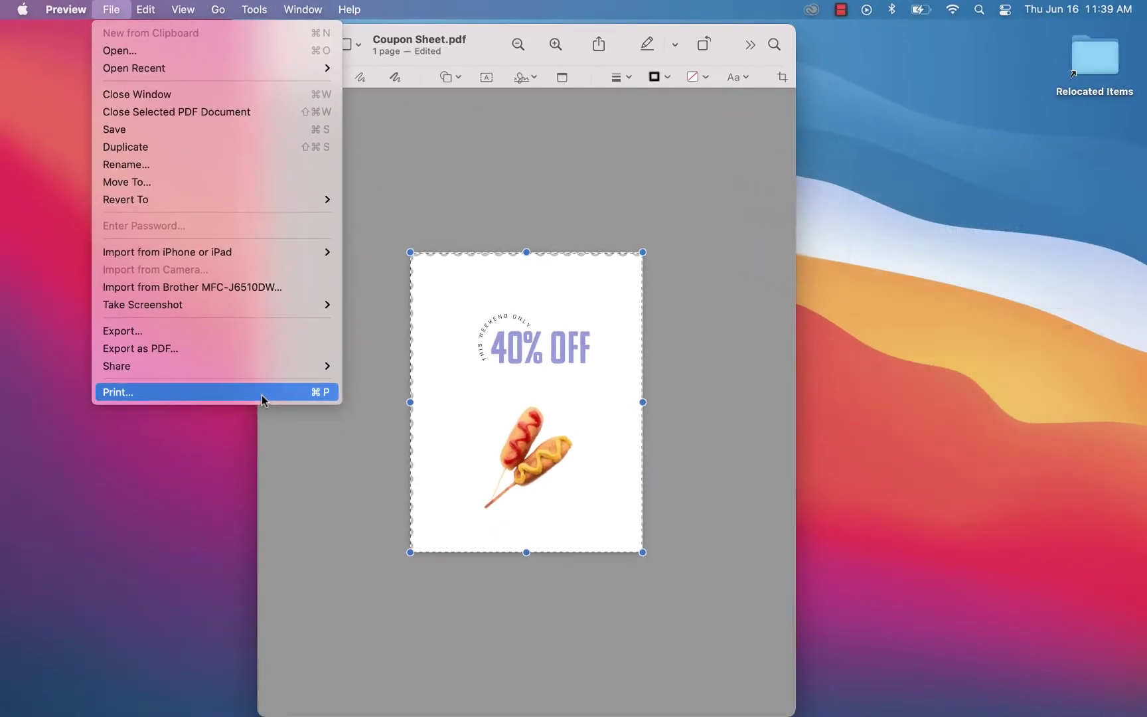
{"action": "left_click", "coordinate": [261, 395]}
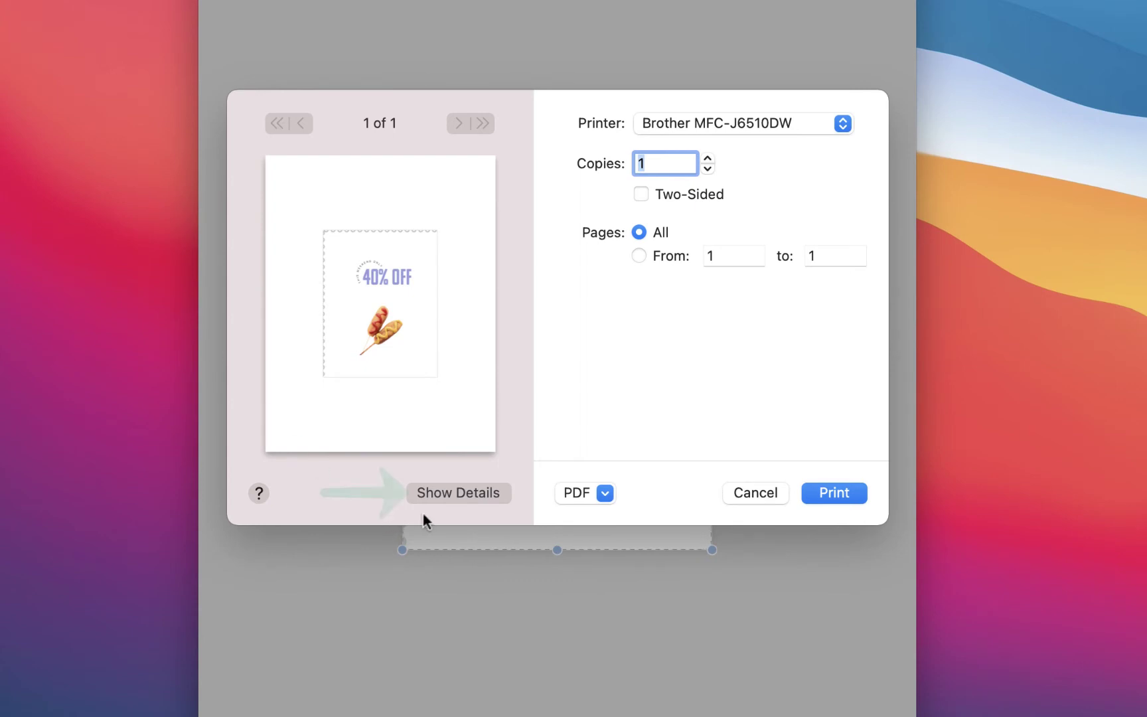
{"action": "left_click", "coordinate": [499, 497]}
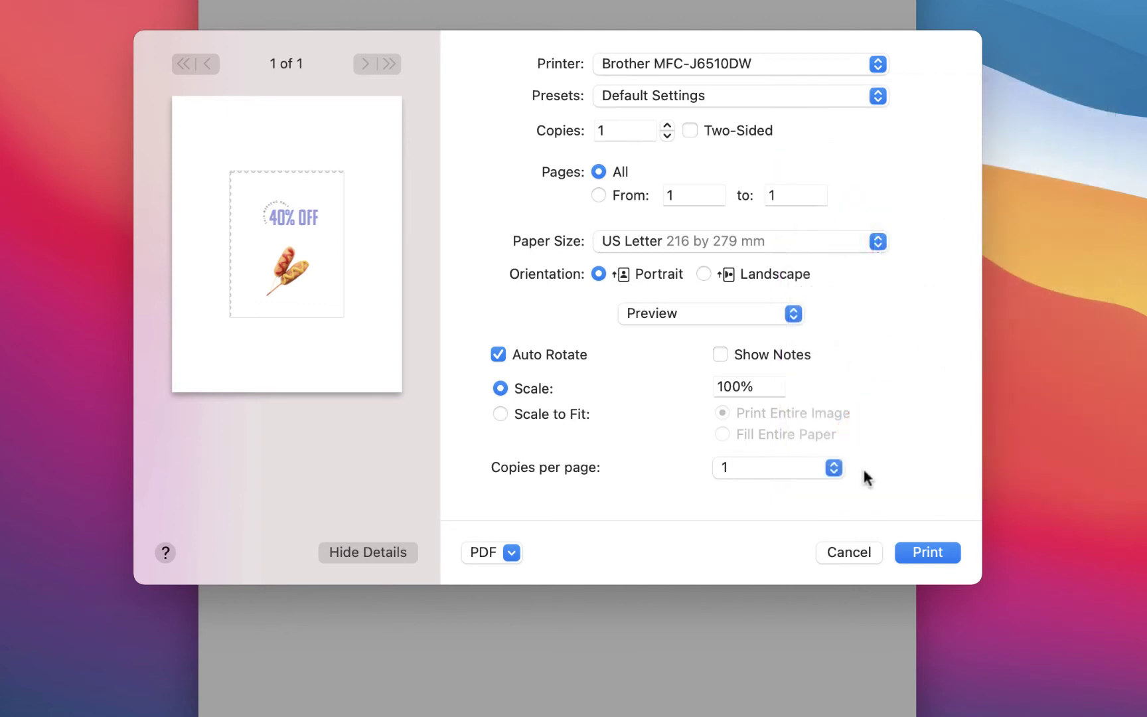
{"action": "left_click", "coordinate": [833, 468]}
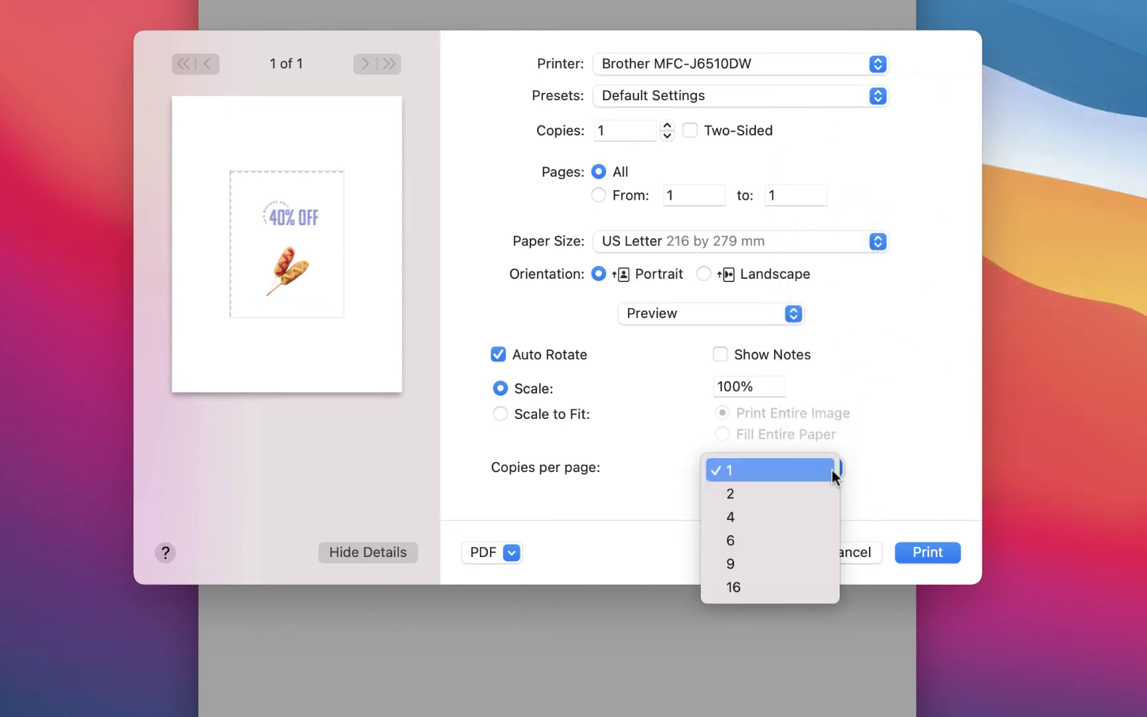
{"action": "left_click", "coordinate": [817, 516]}
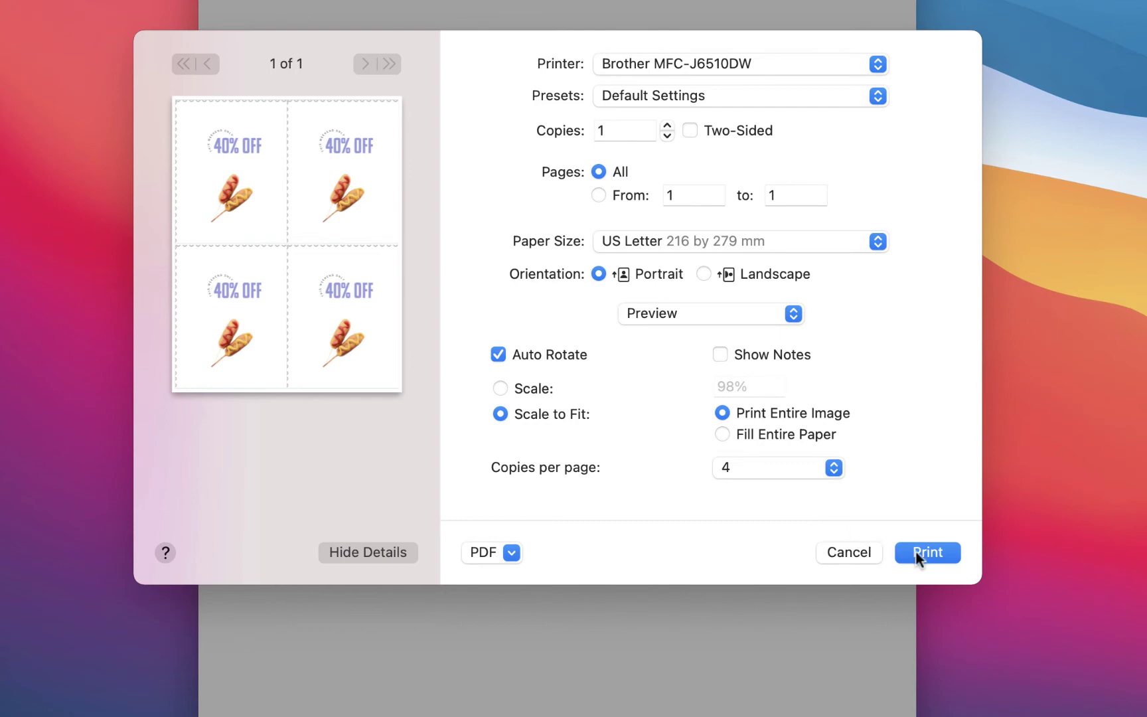
{"action": "left_click", "coordinate": [945, 554]}
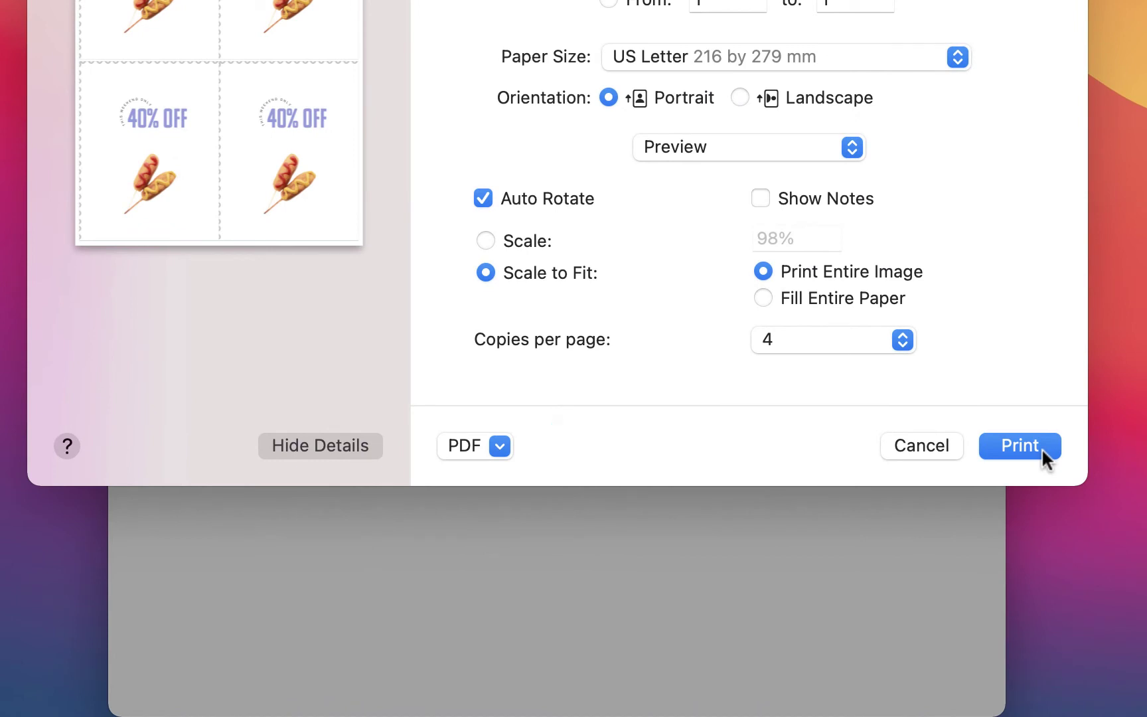
Step: Save the four-per-page layout as a PDF named and titled "Corn Dog Coupon Sheet" in the To Email folder and open that folder in Finder
{"action": "left_click", "coordinate": [499, 445]}
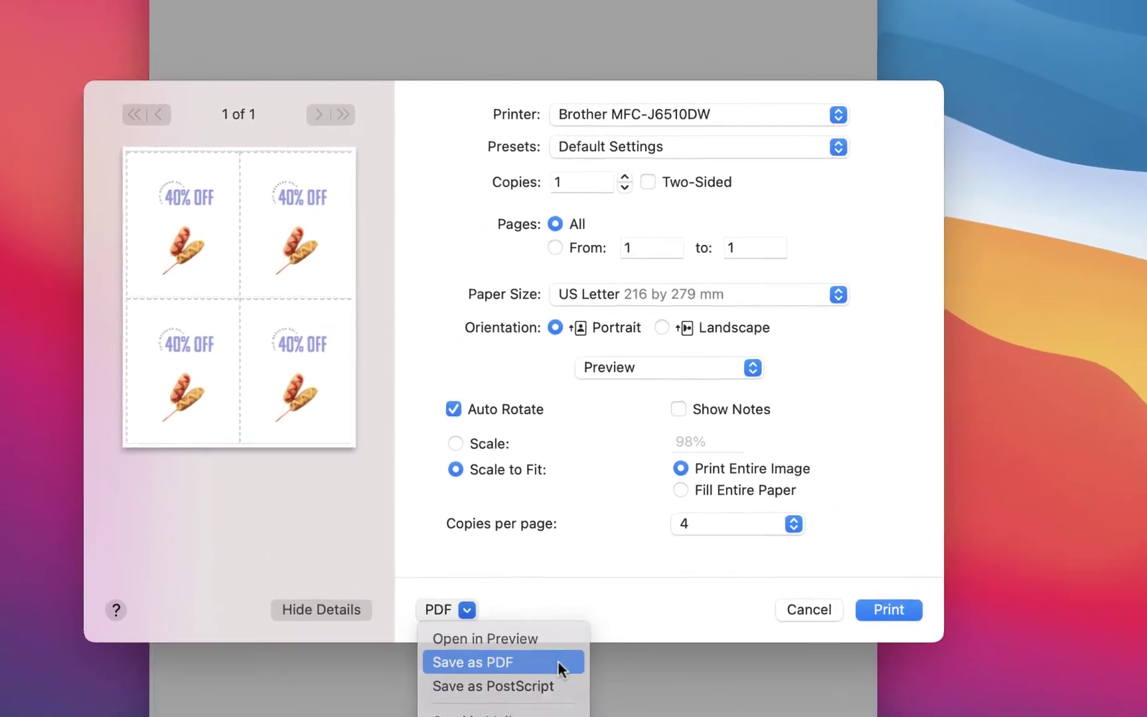
{"action": "left_click", "coordinate": [609, 509]}
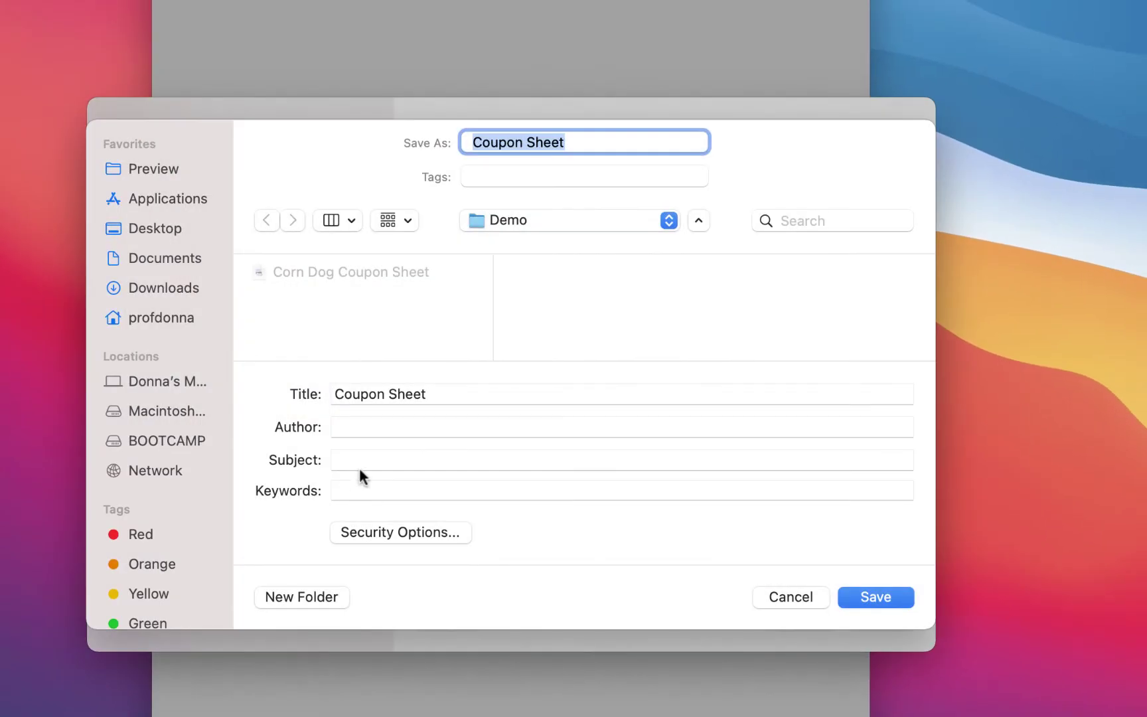
{"action": "left_click", "coordinate": [474, 149]}
{"action": "type", "text": "Corn Dog"}
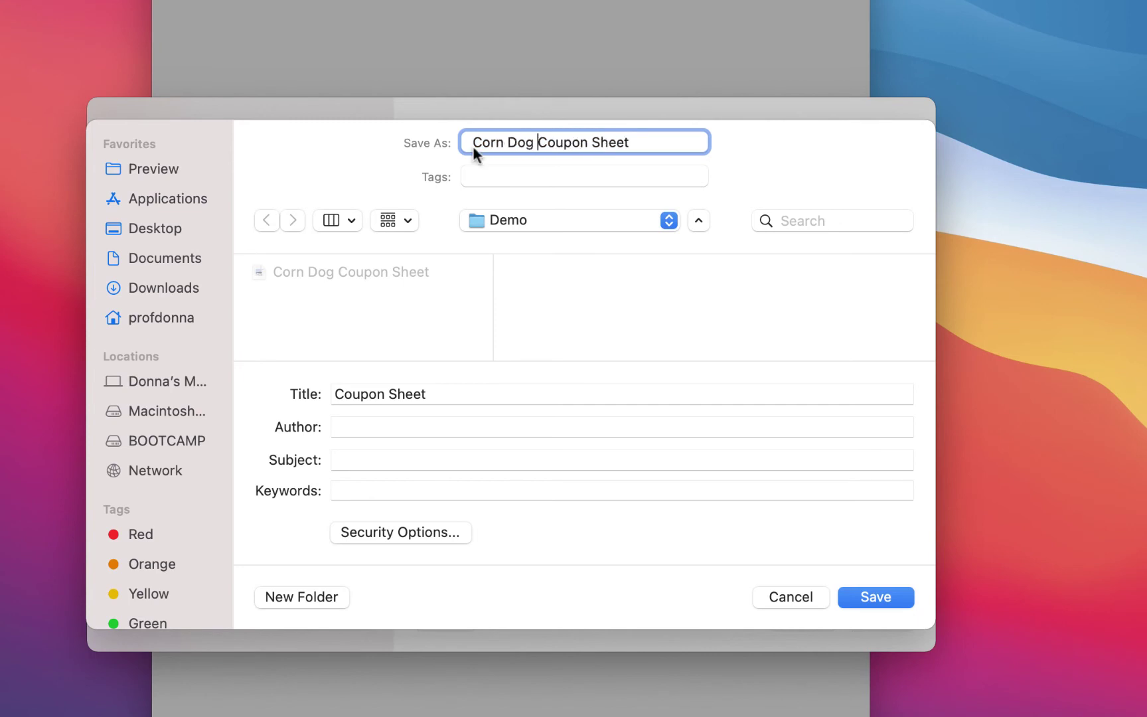
{"action": "left_click", "coordinate": [338, 394]}
{"action": "type", "text": "Corn Dog"}
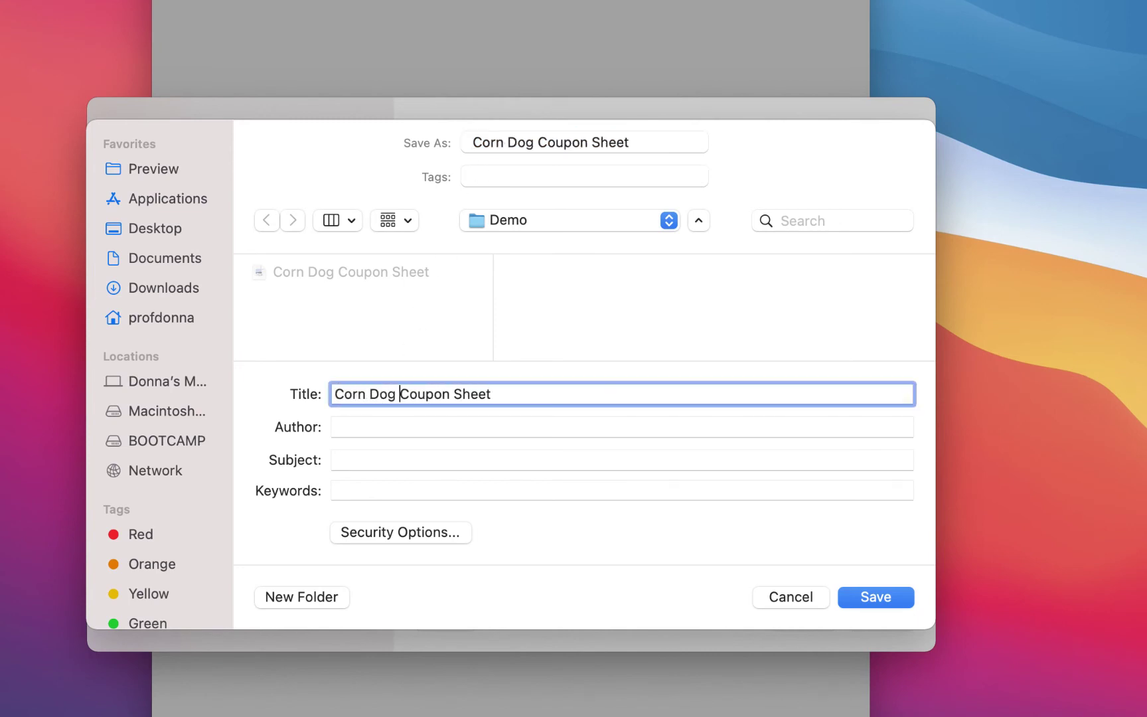
{"action": "left_click", "coordinate": [533, 227]}
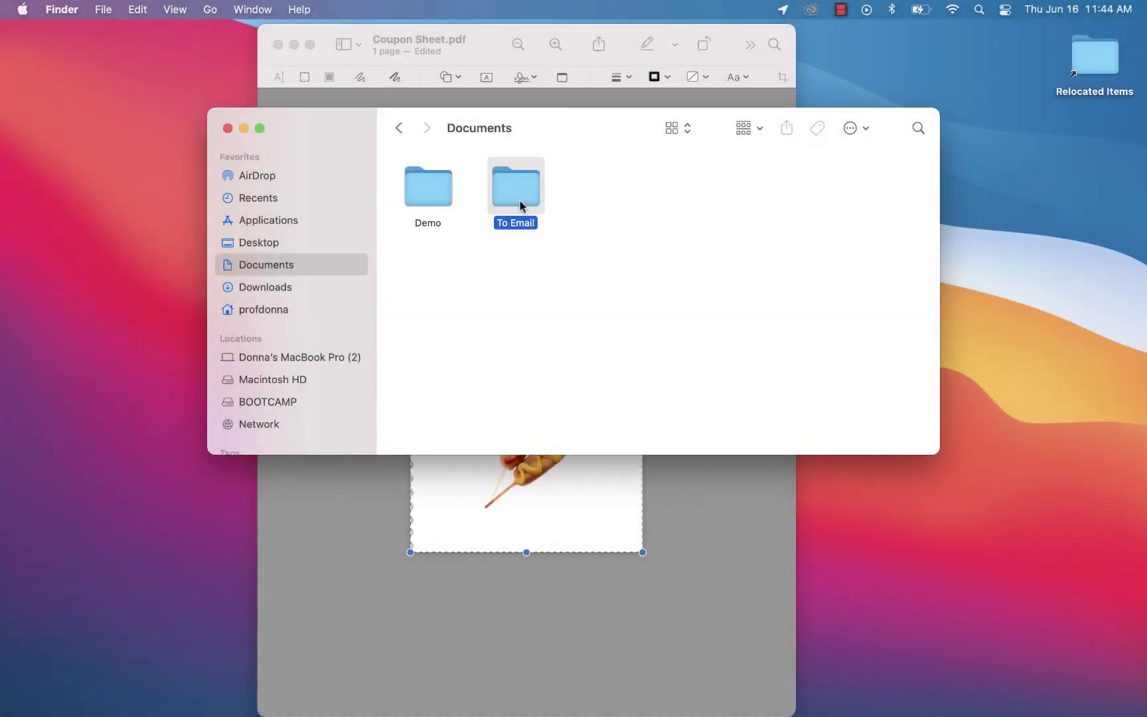
{"action": "double_click", "coordinate": [519, 201]}
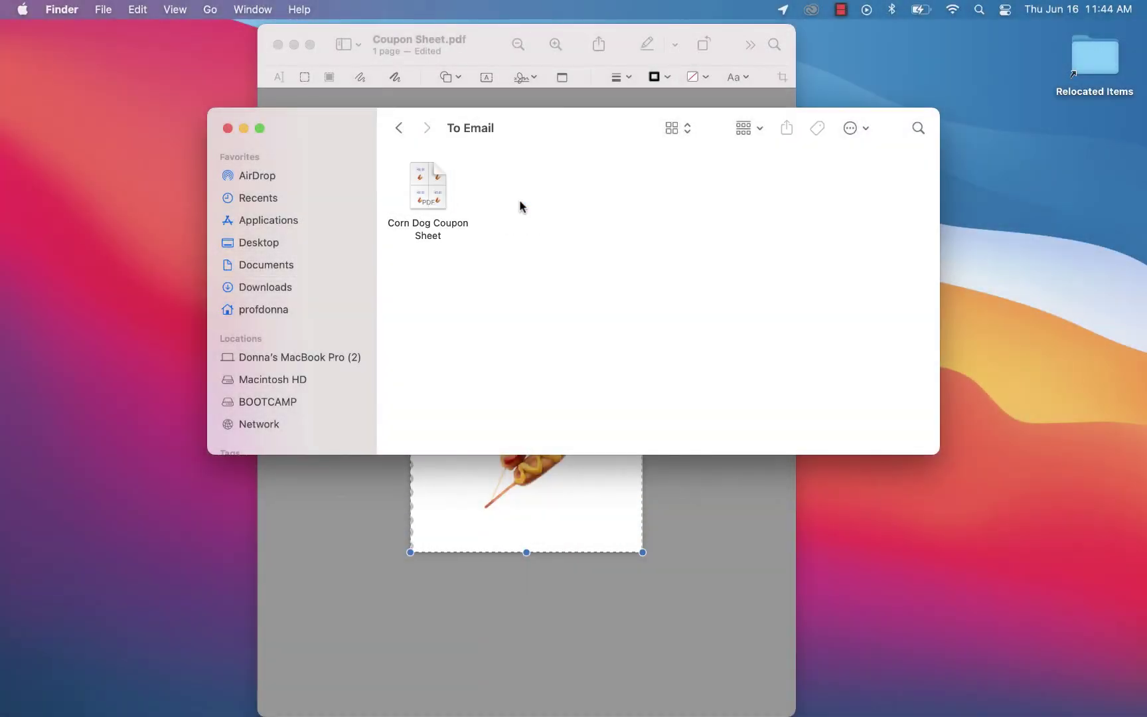
Step: Open the saved Corn Dog Coupon Sheet PDF, examine its four coupons down to the page end, and close it
{"action": "double_click", "coordinate": [444, 197]}
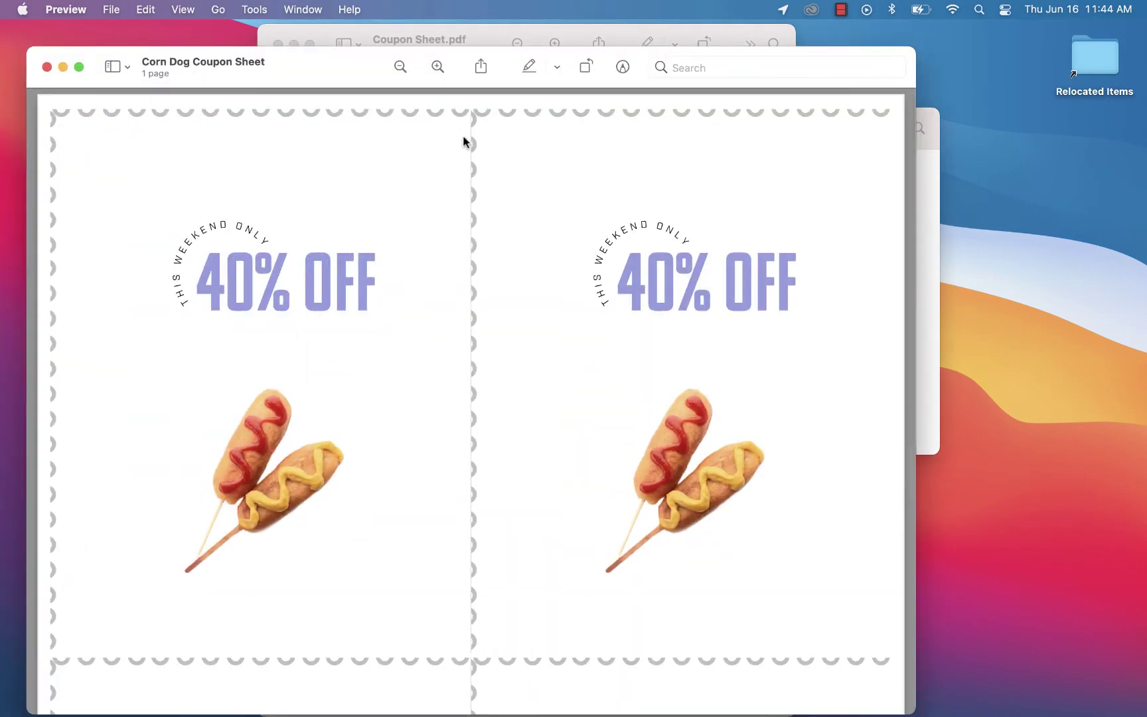
{"action": "scroll", "coordinate": [455, 239], "scroll_direction": "down", "scroll_amount": 10}
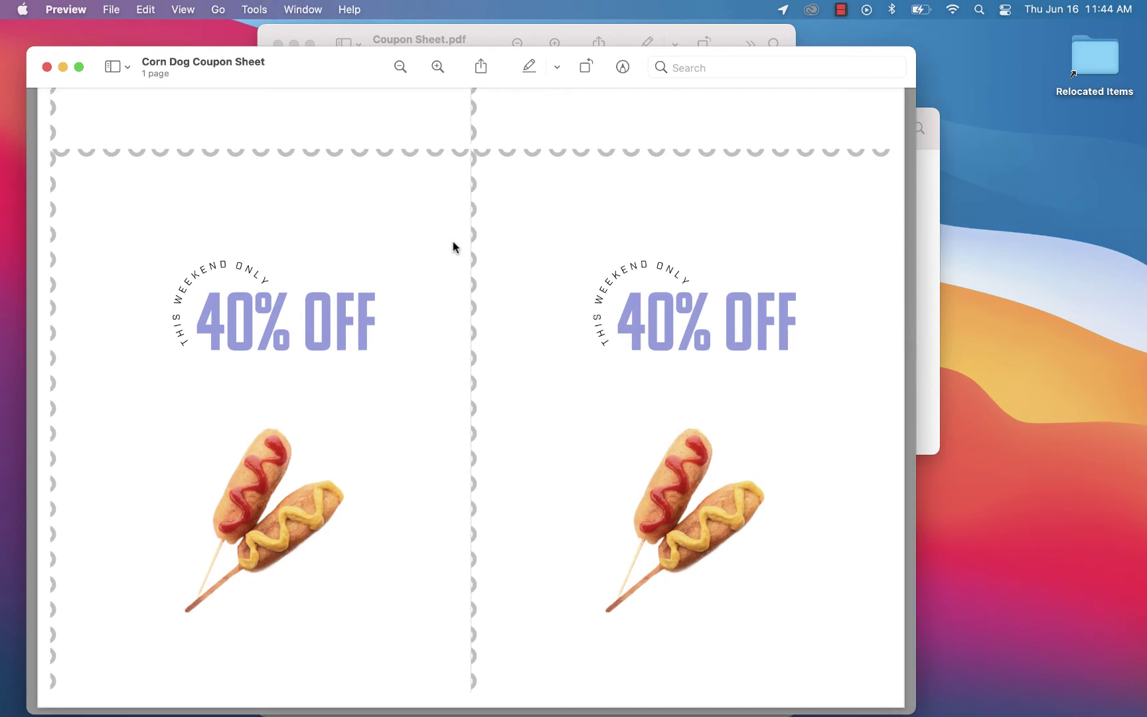
{"action": "left_click", "coordinate": [47, 67]}
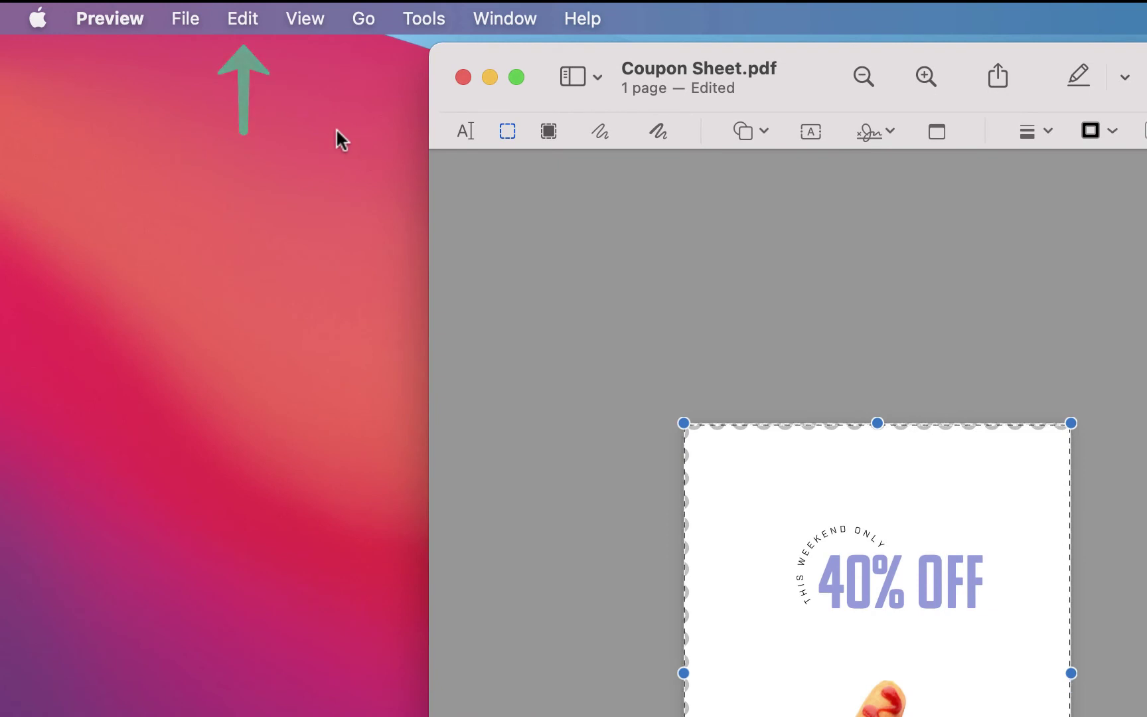
Step: Undo the crop in Coupon Sheet.pdf to restore the original sheet
{"action": "left_click", "coordinate": [247, 20]}
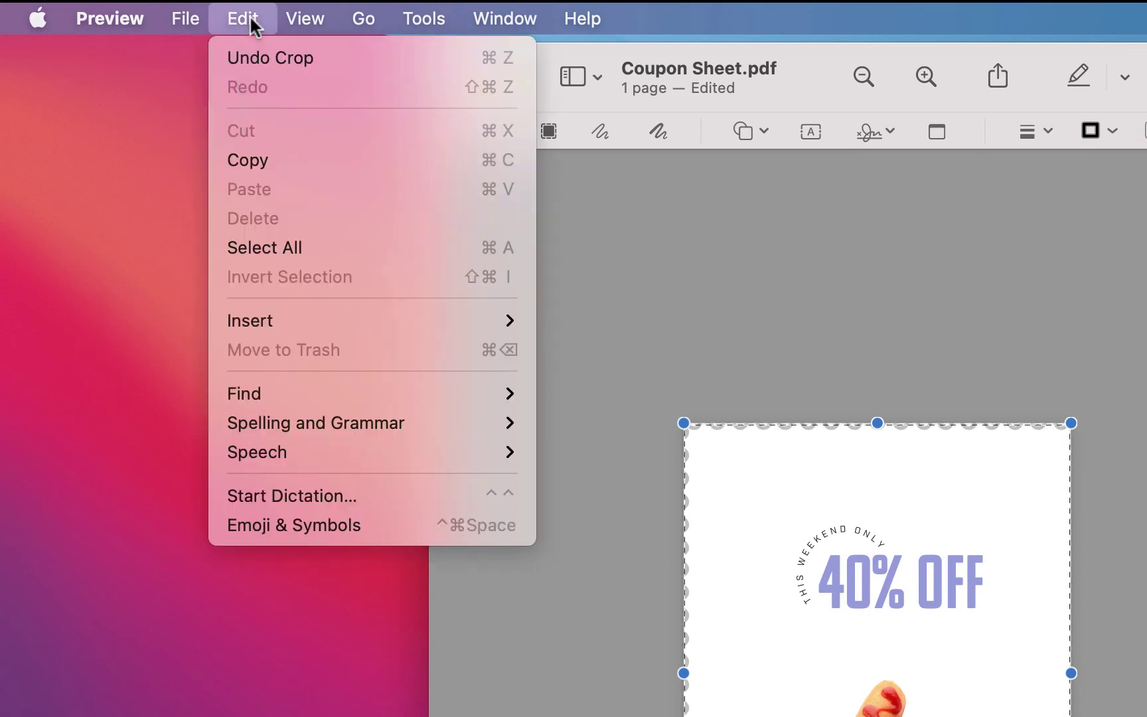
{"action": "left_click", "coordinate": [368, 57]}
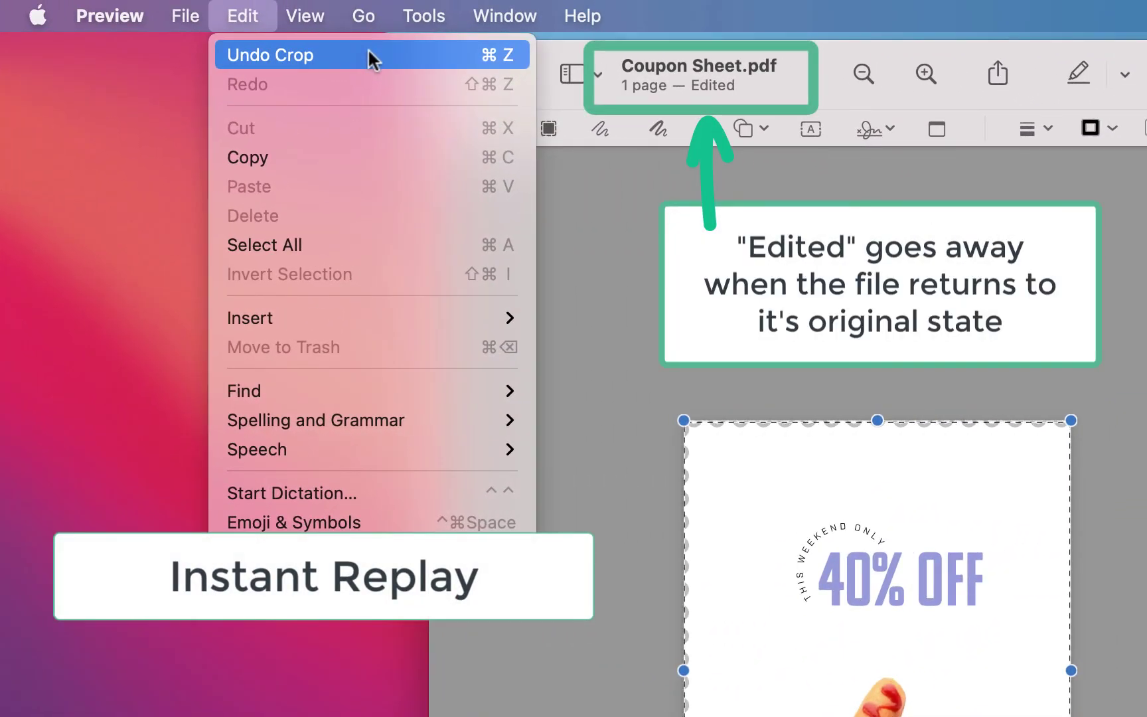
{"action": "left_click", "coordinate": [368, 53]}
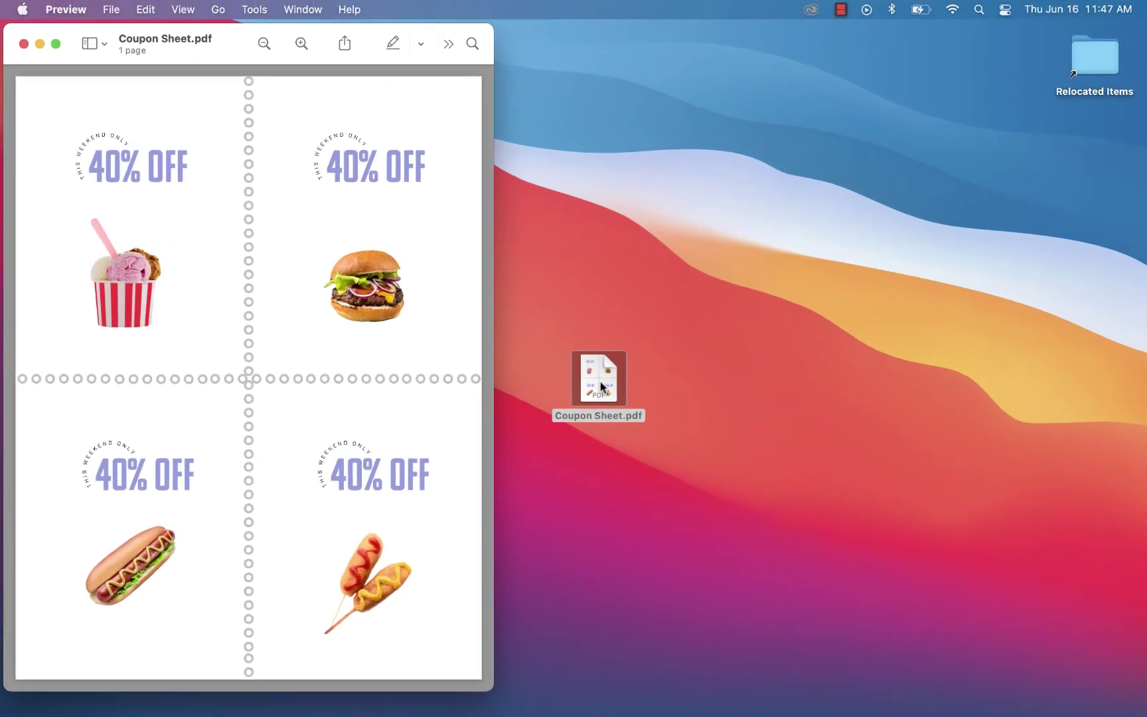
Step: Show the Markup tools in a widened Coupon Sheet.pdf window and draw a trial rectangular selection over the ice cream coupon
{"action": "left_click_drag", "start_coordinate": [492, 327], "coordinate": [730, 339]}
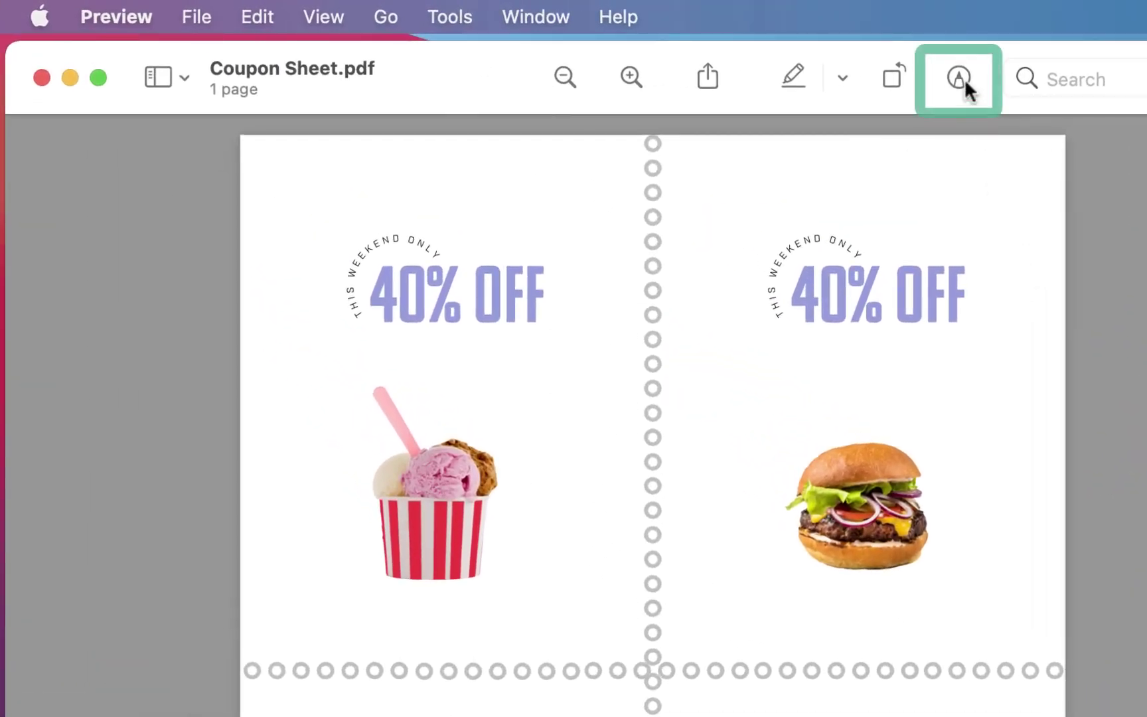
{"action": "left_click", "coordinate": [960, 77]}
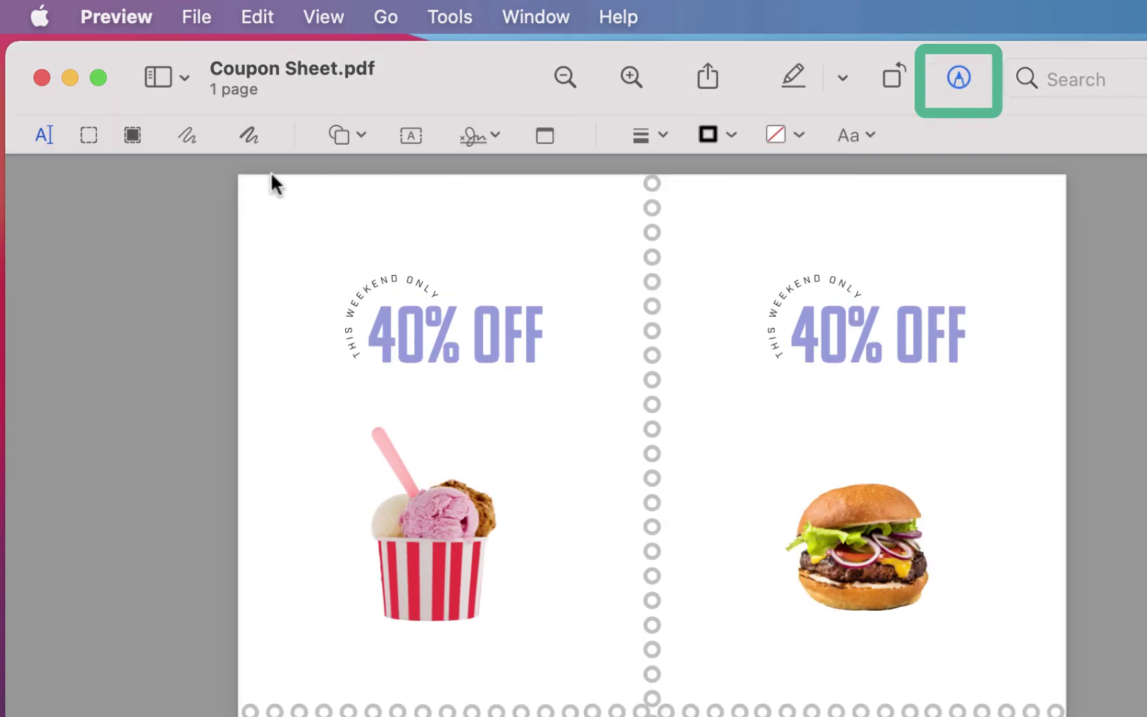
{"action": "left_click", "coordinate": [89, 135]}
{"action": "left_click_drag", "start_coordinate": [334, 344], "coordinate": [717, 715]}
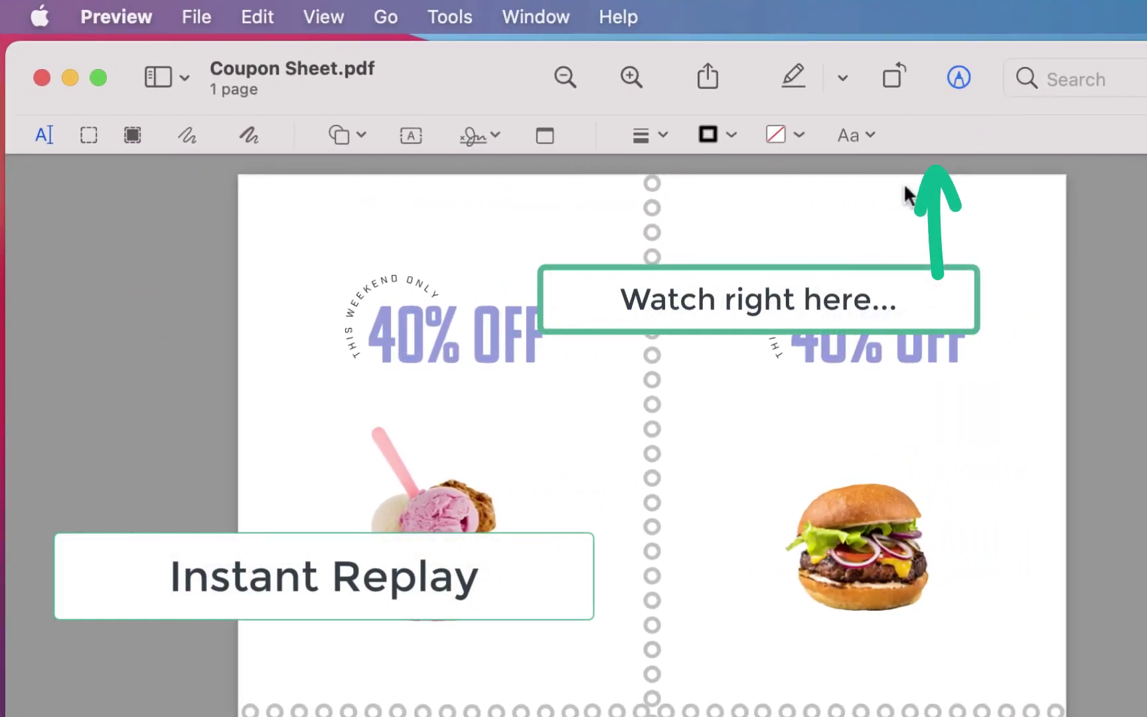
{"action": "left_click", "coordinate": [89, 135]}
{"action": "left_click_drag", "start_coordinate": [333, 344], "coordinate": [717, 714]}
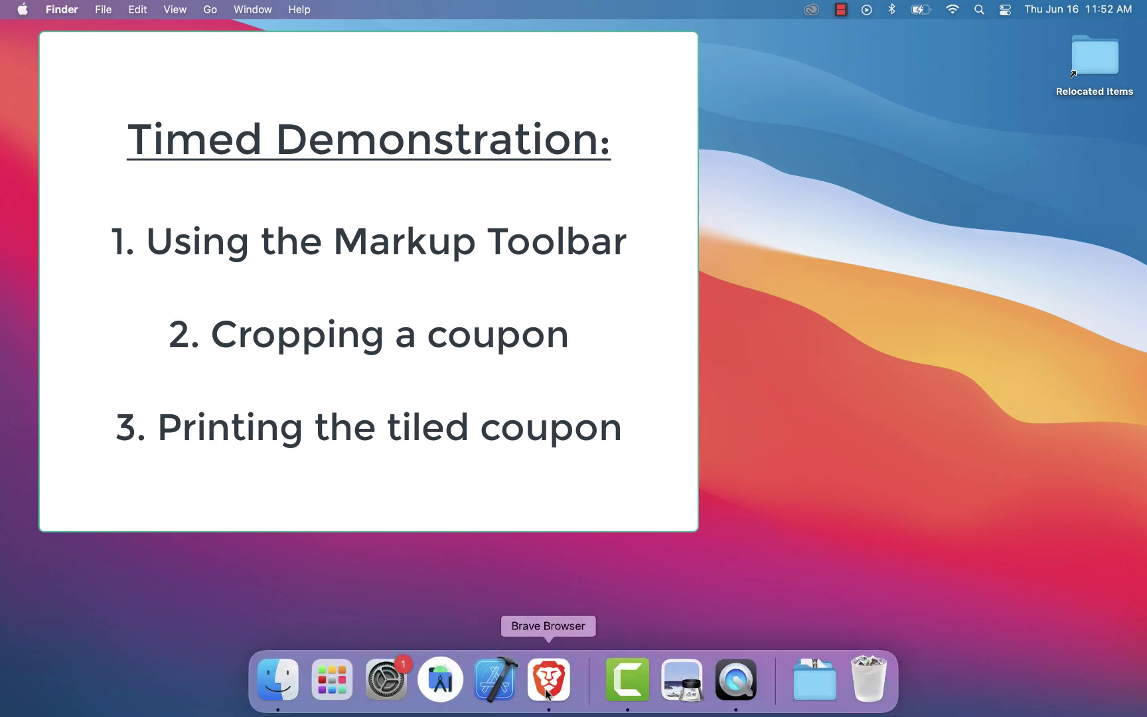
Step: Switch to Brave Browser and start the Google stopwatch
{"action": "left_click", "coordinate": [546, 694]}
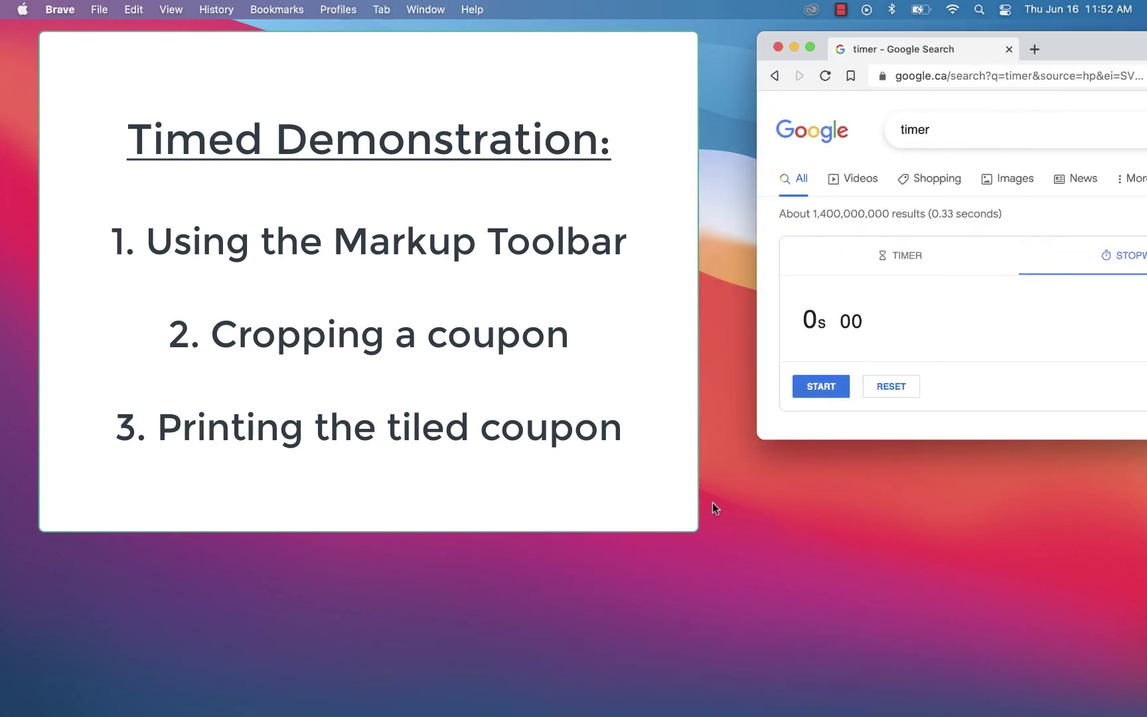
{"action": "left_click", "coordinate": [814, 392]}
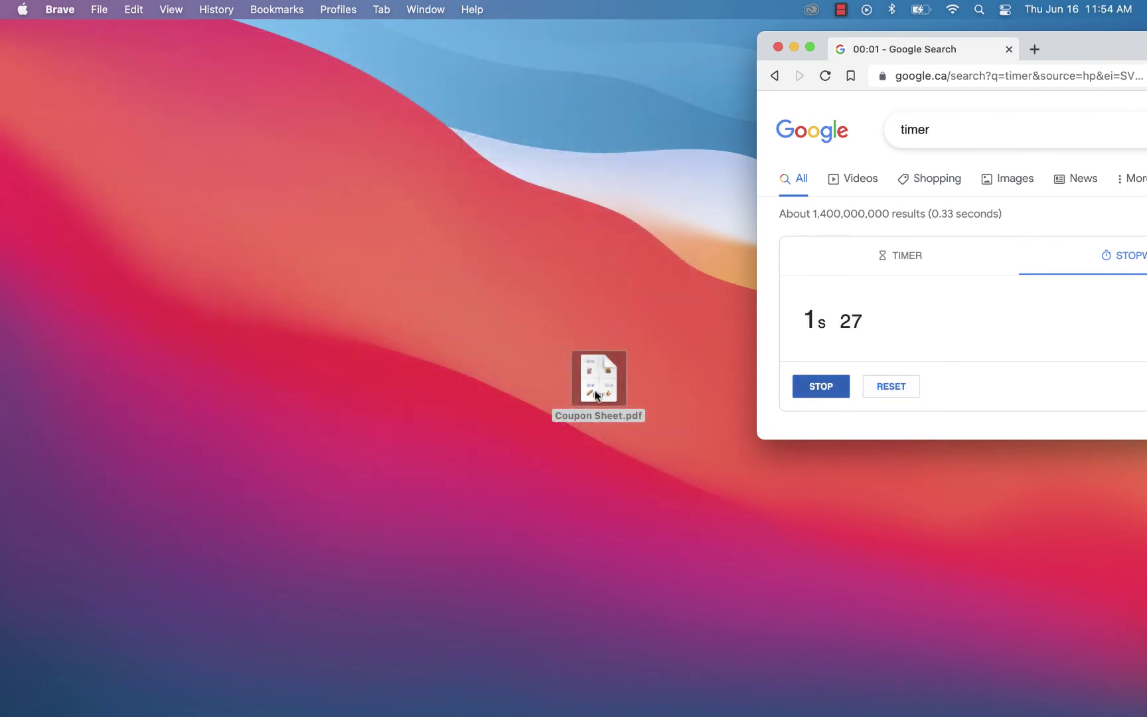
Step: Open Coupon Sheet.pdf from the desktop and widen its window enough to show the Markup tools
{"action": "left_click", "coordinate": [592, 385]}
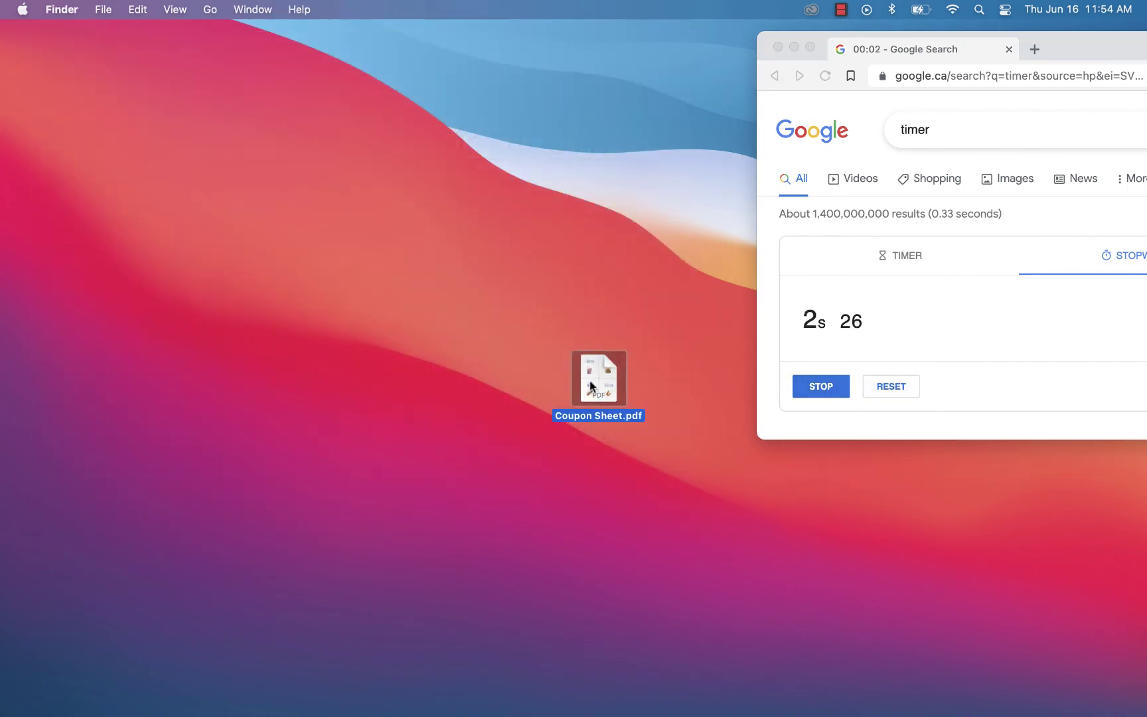
{"action": "double_click", "coordinate": [592, 384]}
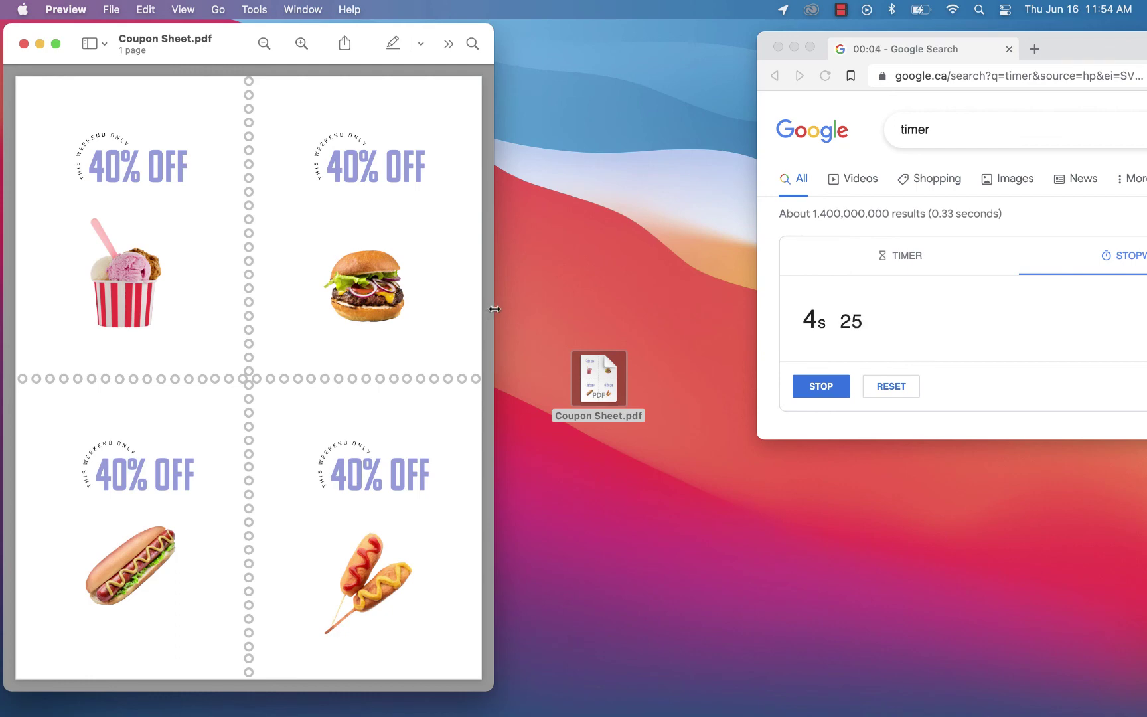
{"action": "left_click_drag", "start_coordinate": [494, 308], "coordinate": [578, 309]}
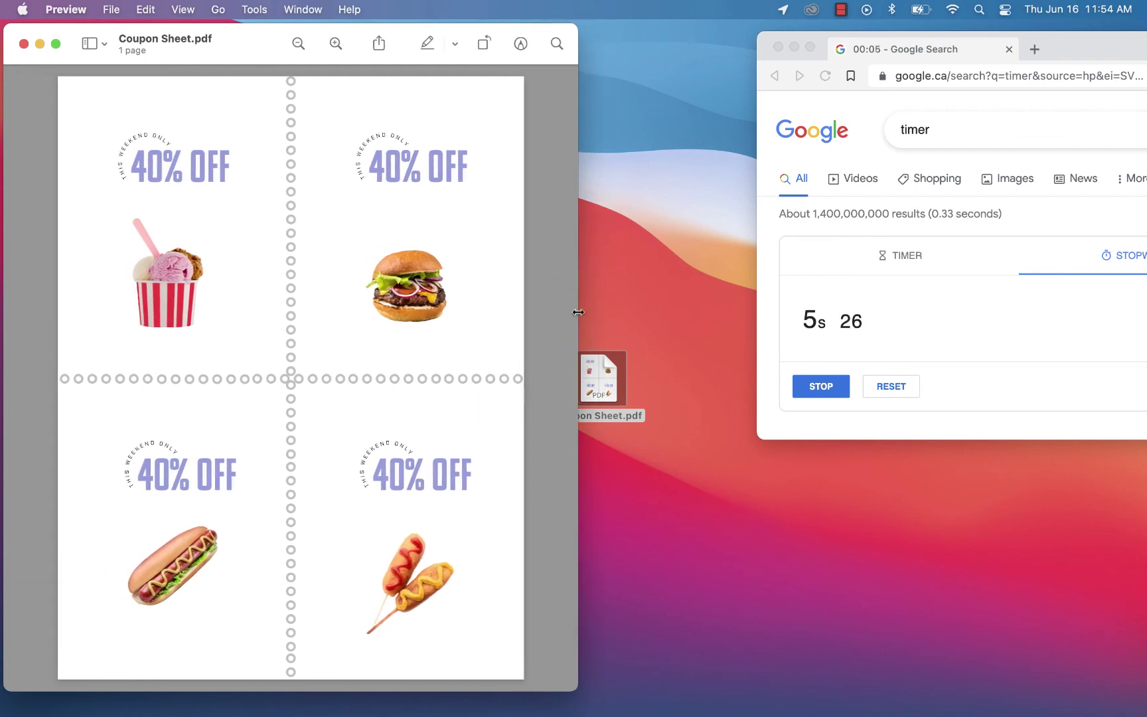
{"action": "left_click", "coordinate": [521, 44]}
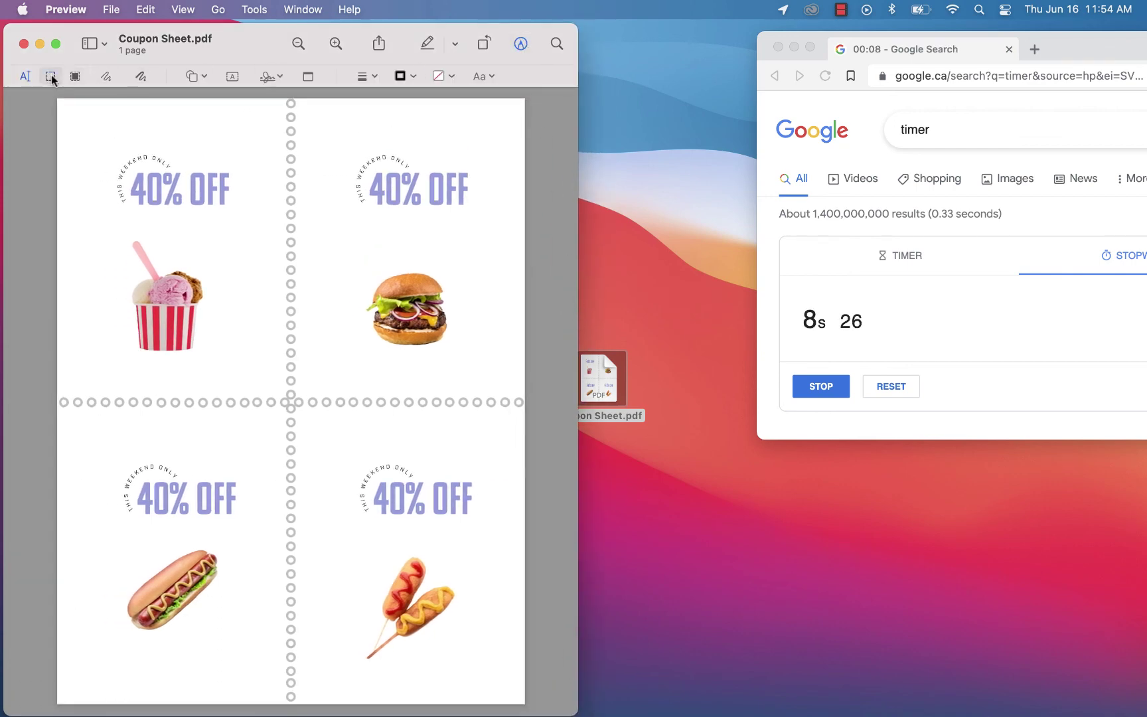
Step: Select the corn dog coupon from the crossing of the dotted lines to the page's outer corner and crop the sheet to it
{"action": "left_click", "coordinate": [51, 78]}
{"action": "left_click_drag", "start_coordinate": [290, 404], "coordinate": [528, 703]}
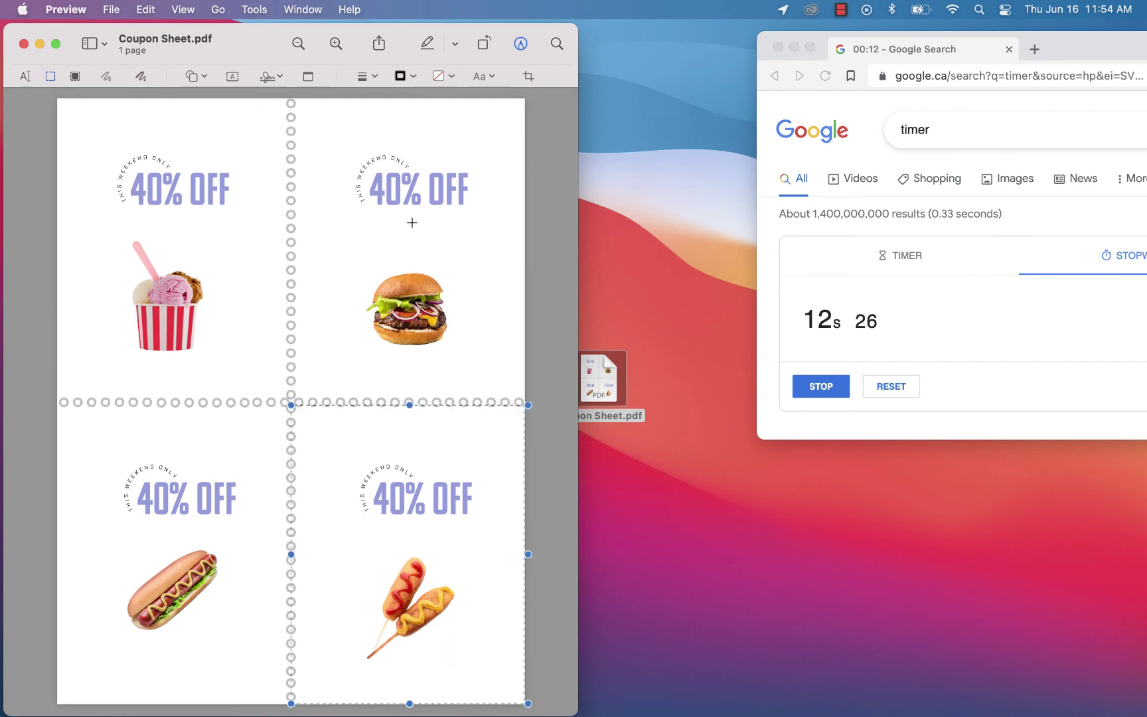
{"action": "left_click", "coordinate": [528, 76]}
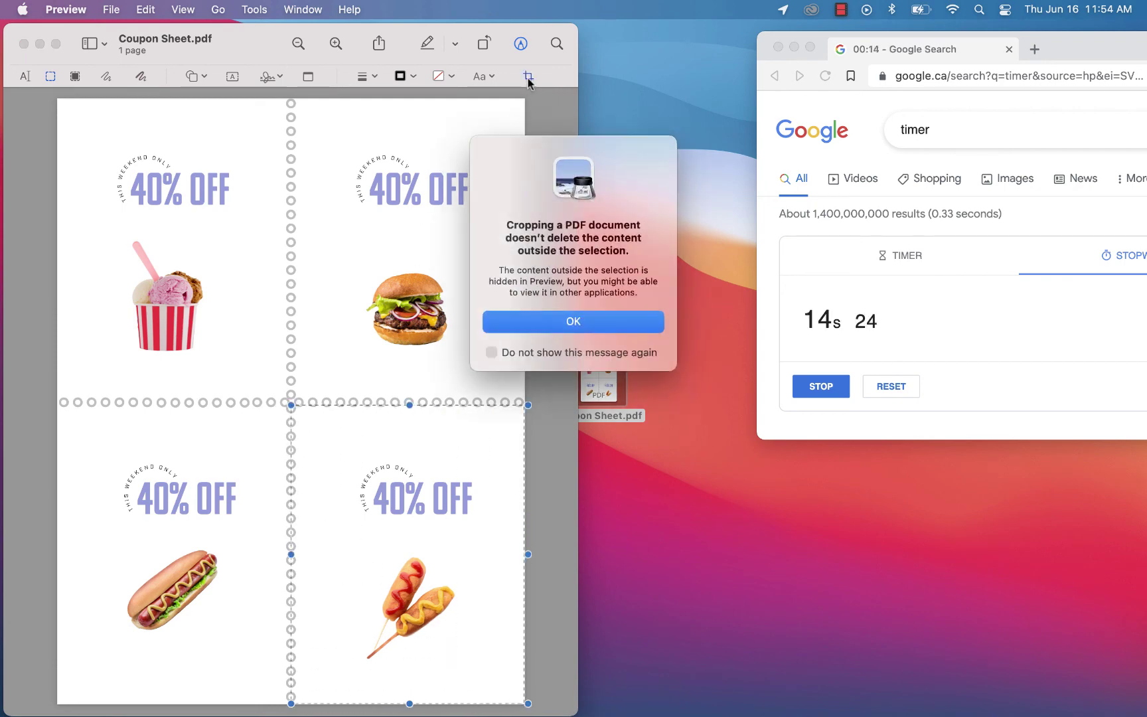
{"action": "left_click", "coordinate": [515, 323]}
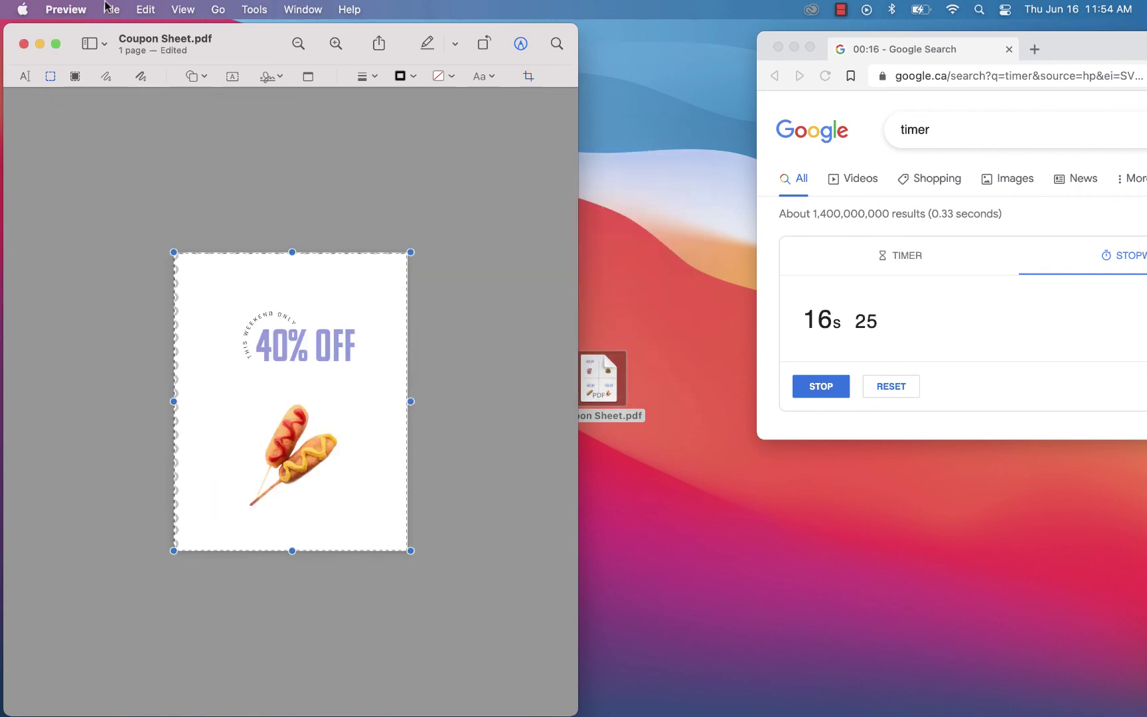
Step: Open the print settings for the cropped corn dog coupon and set the copies per page to 4
{"action": "left_click", "coordinate": [108, 9]}
{"action": "left_click", "coordinate": [205, 393]}
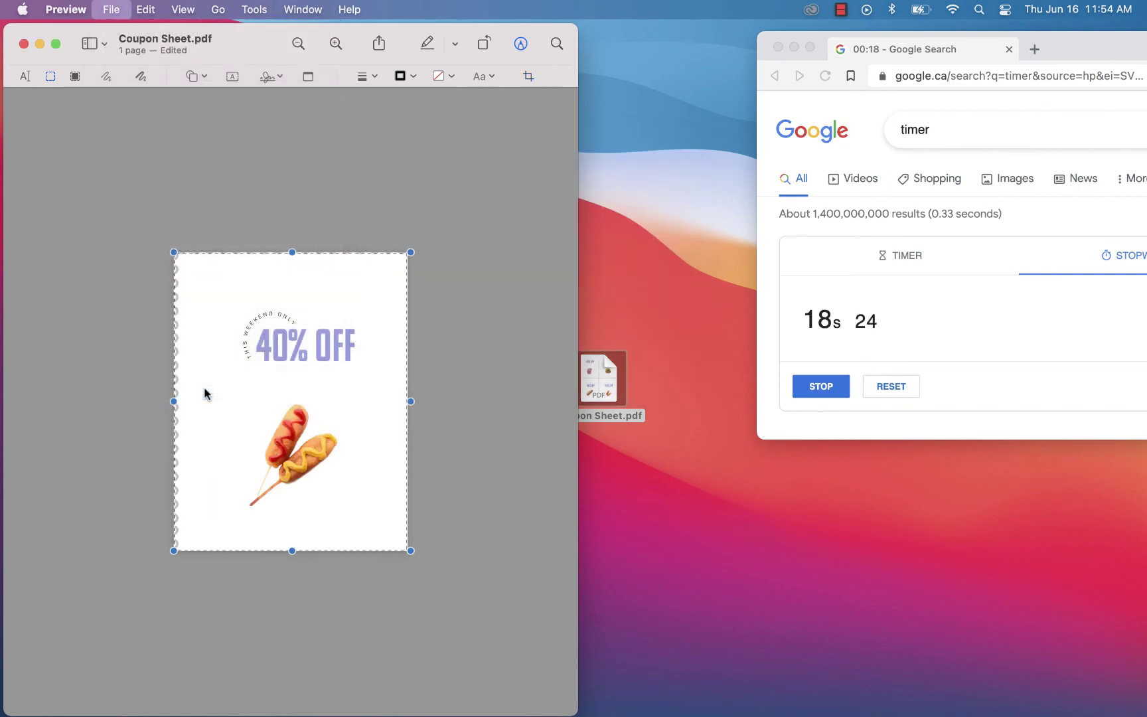
{"action": "left_click", "coordinate": [219, 507]}
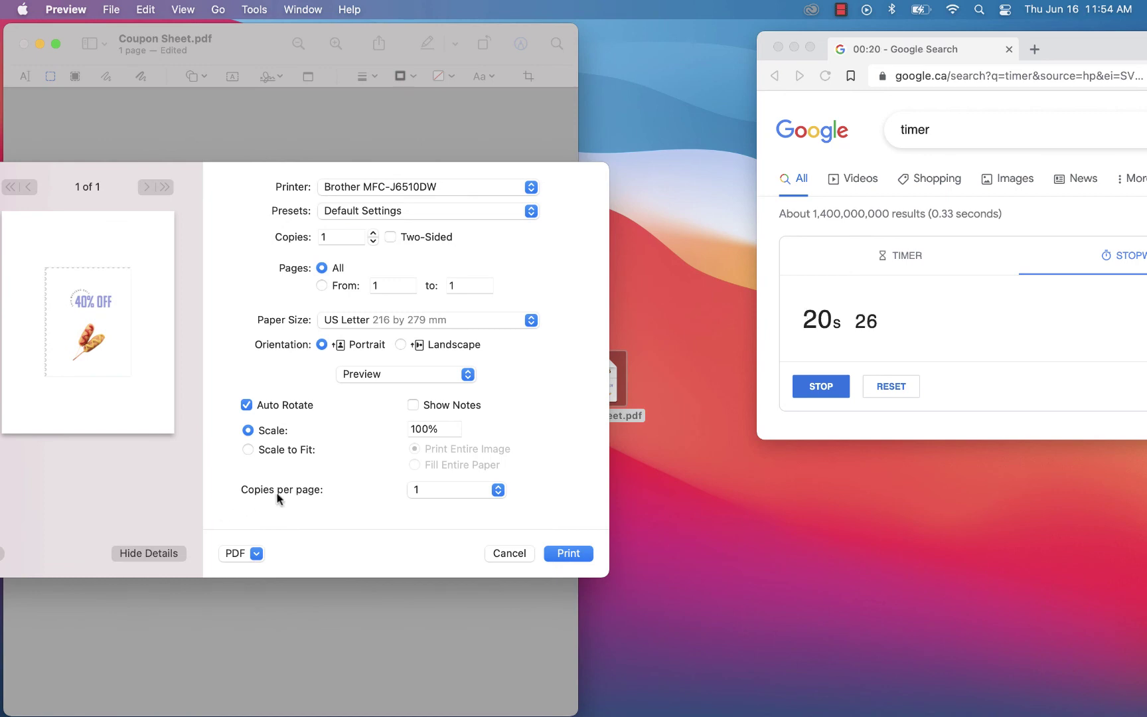
{"action": "left_click", "coordinate": [467, 492]}
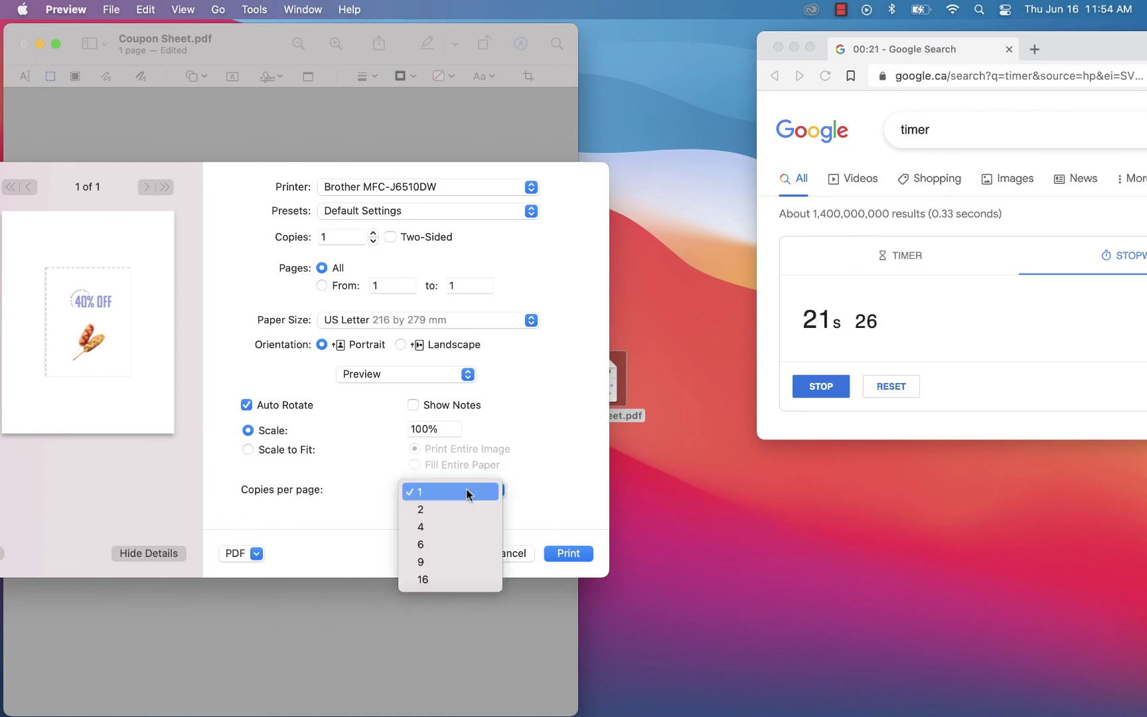
{"action": "left_click", "coordinate": [467, 526]}
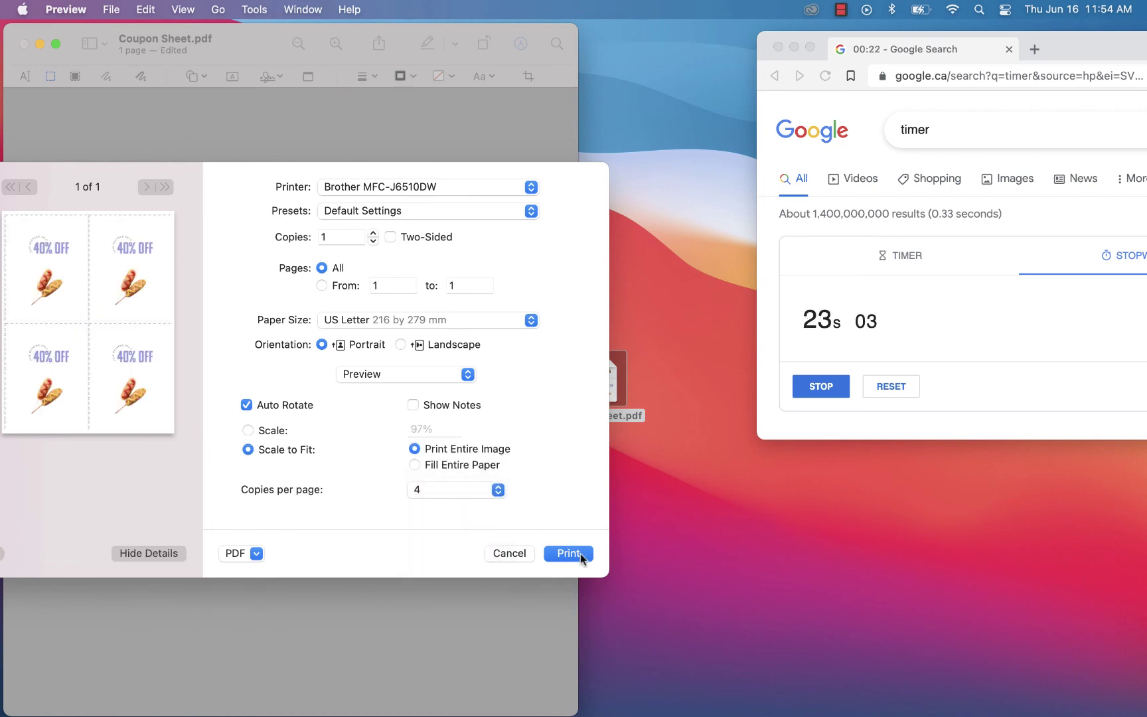